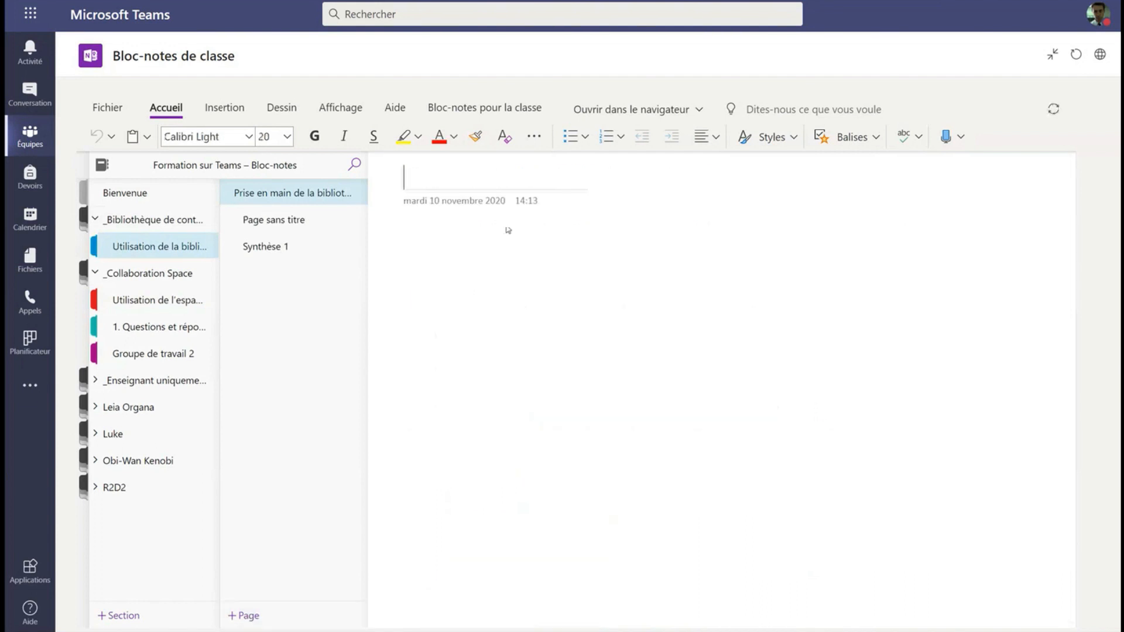
Title the untitled page of the content library section "Page d'exemple 1".
click(102, 165)
click(90, 167)
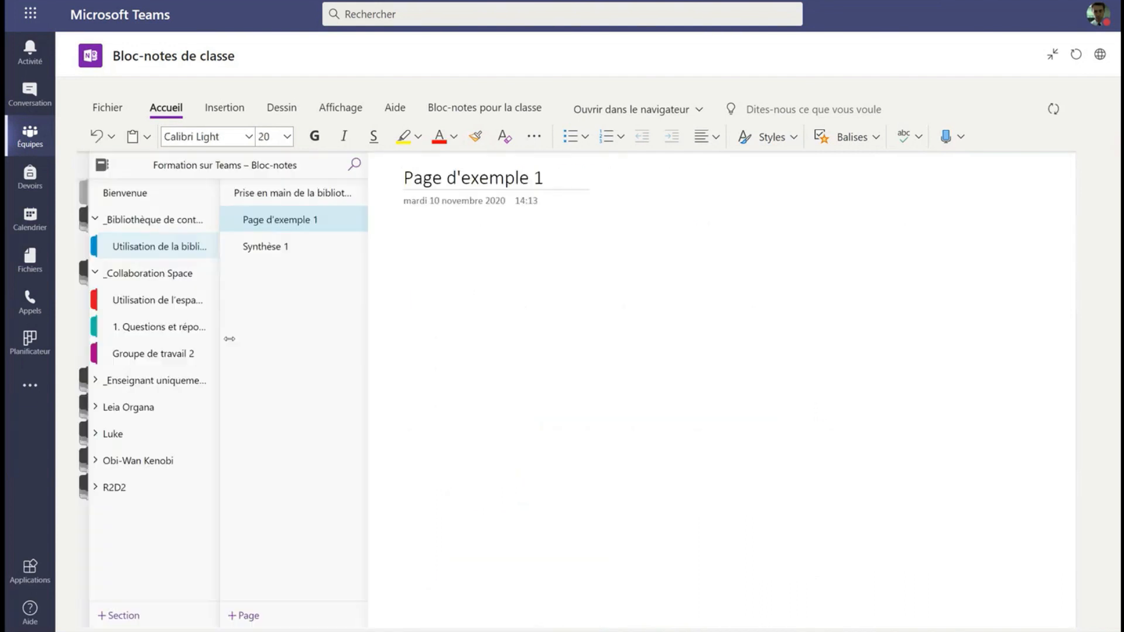
click(545, 179)
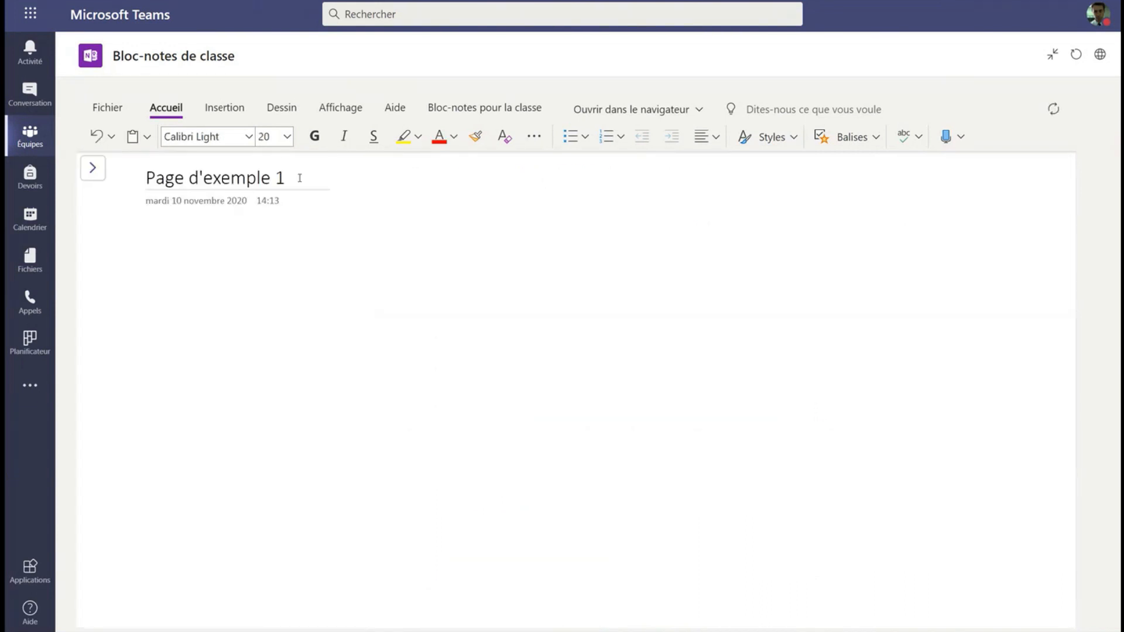
drag(300, 176, 130, 182)
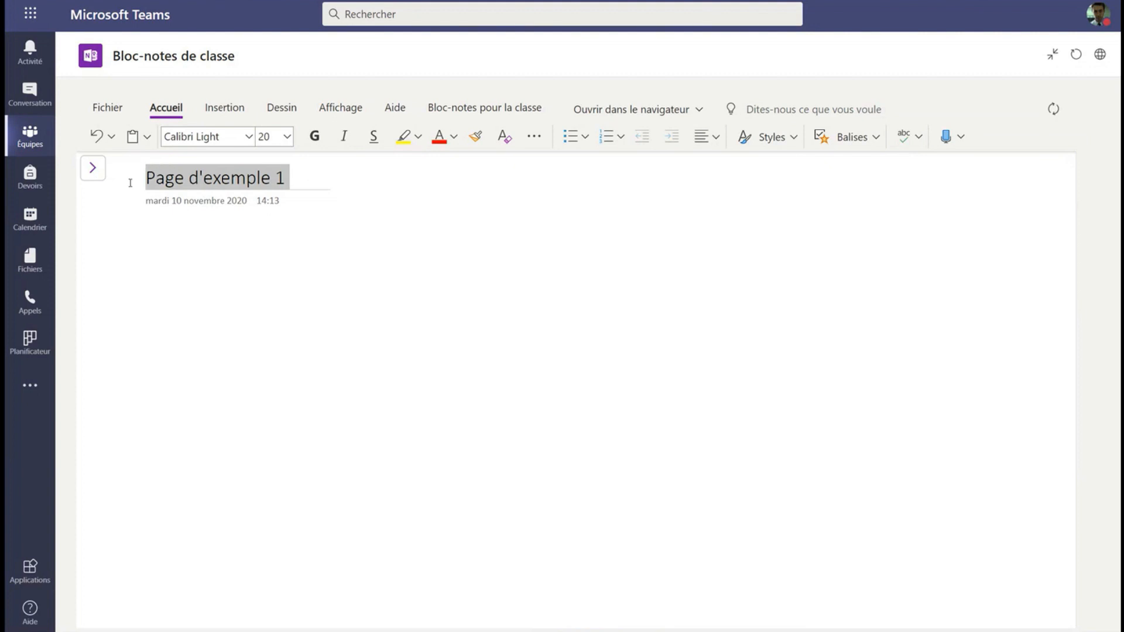
Move the page "Page d'exemple 1" below "Synthèse 1" in the section's page list.
click(92, 168)
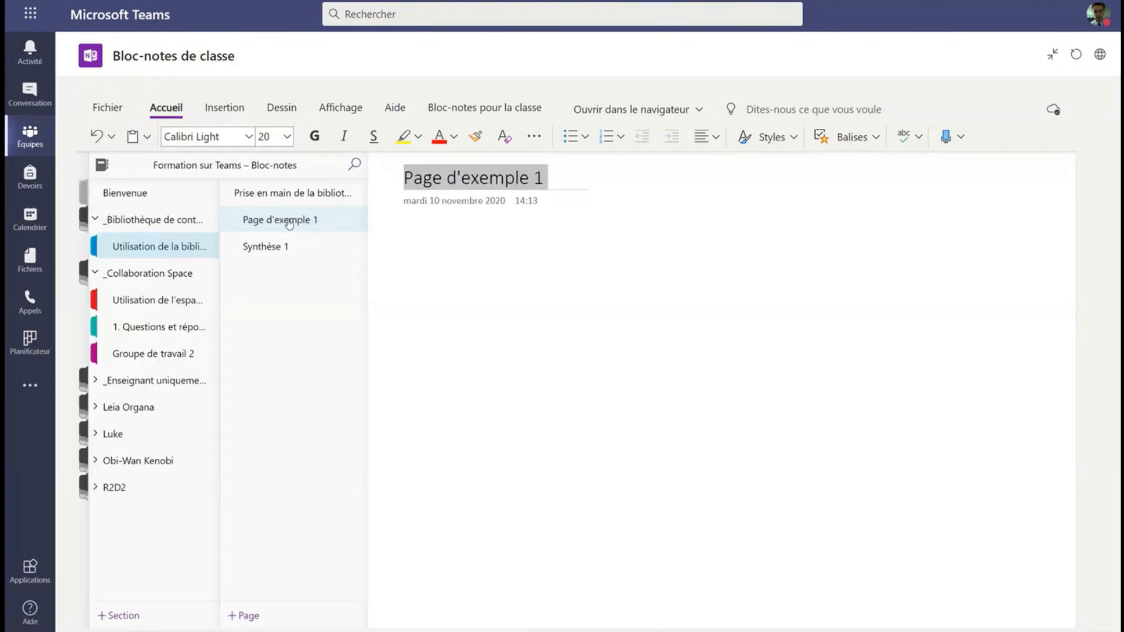
drag(289, 223, 286, 252)
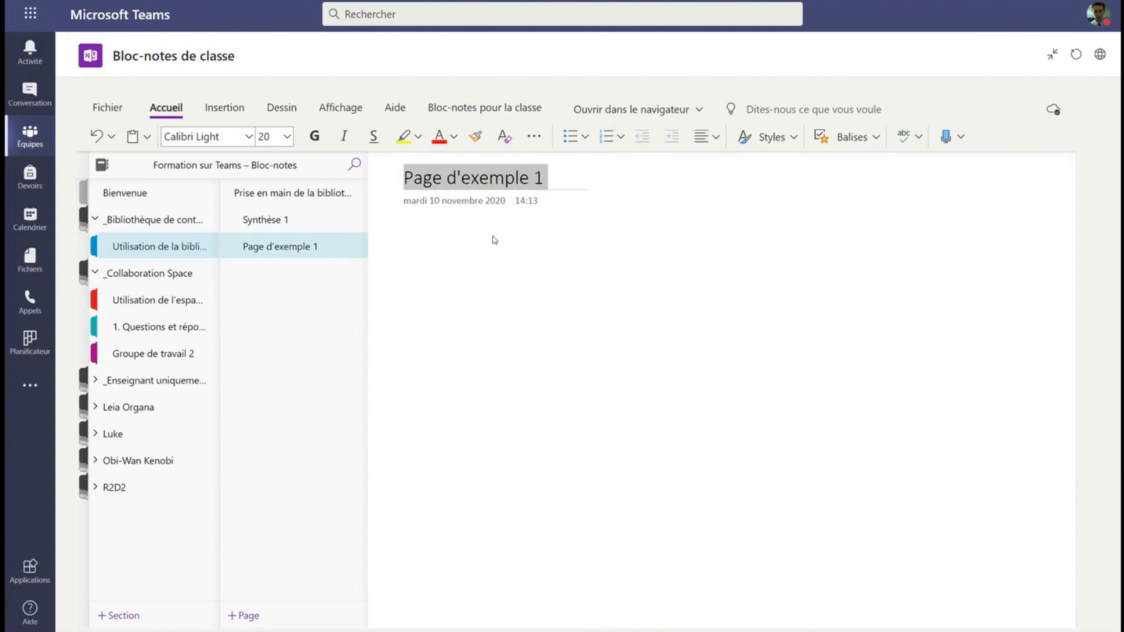
click(317, 227)
click(317, 249)
Fill the body of "Page d'exemple 1" with a long column of lines that each contain 1.
click(869, 333)
click(388, 303)
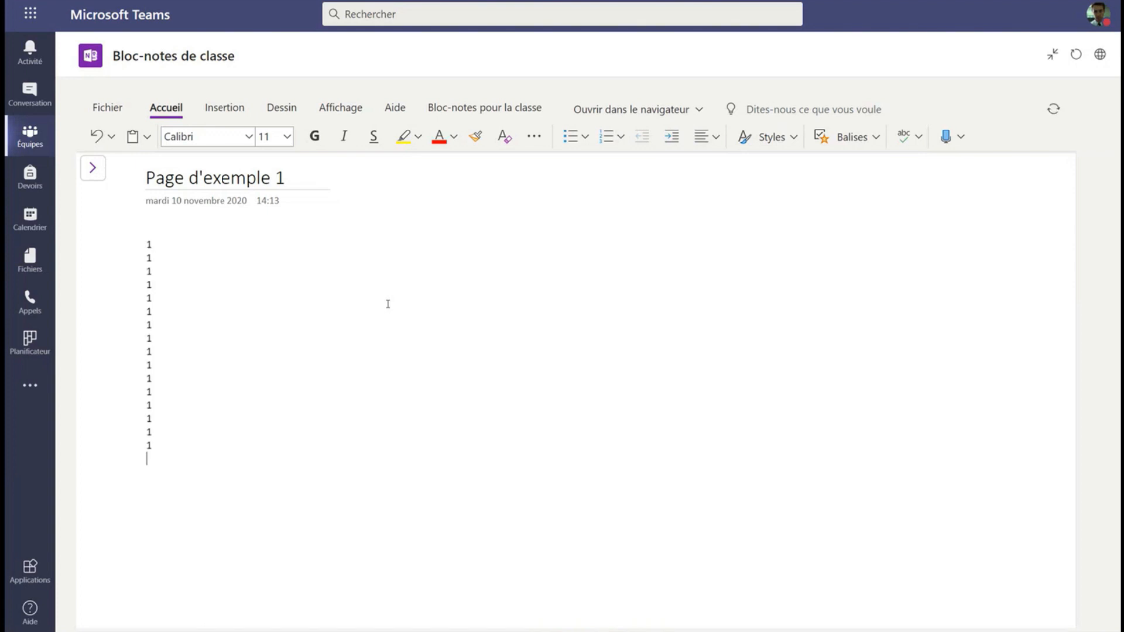
text(1 1 1 1 1 1 1 1 1 1)
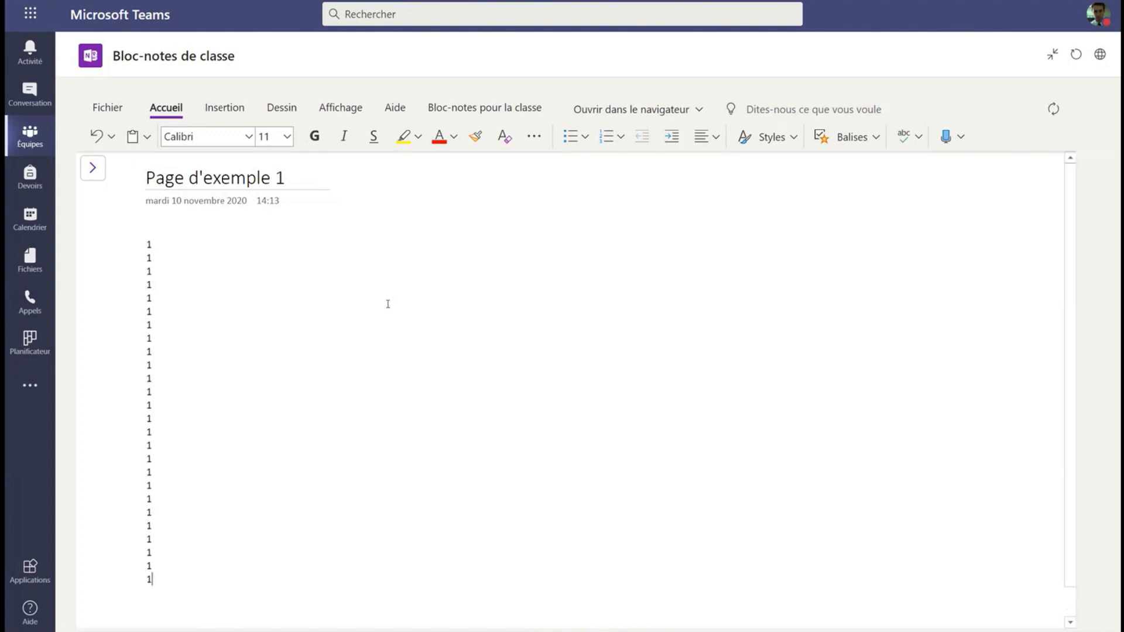
text( 1 1 1 1 1)
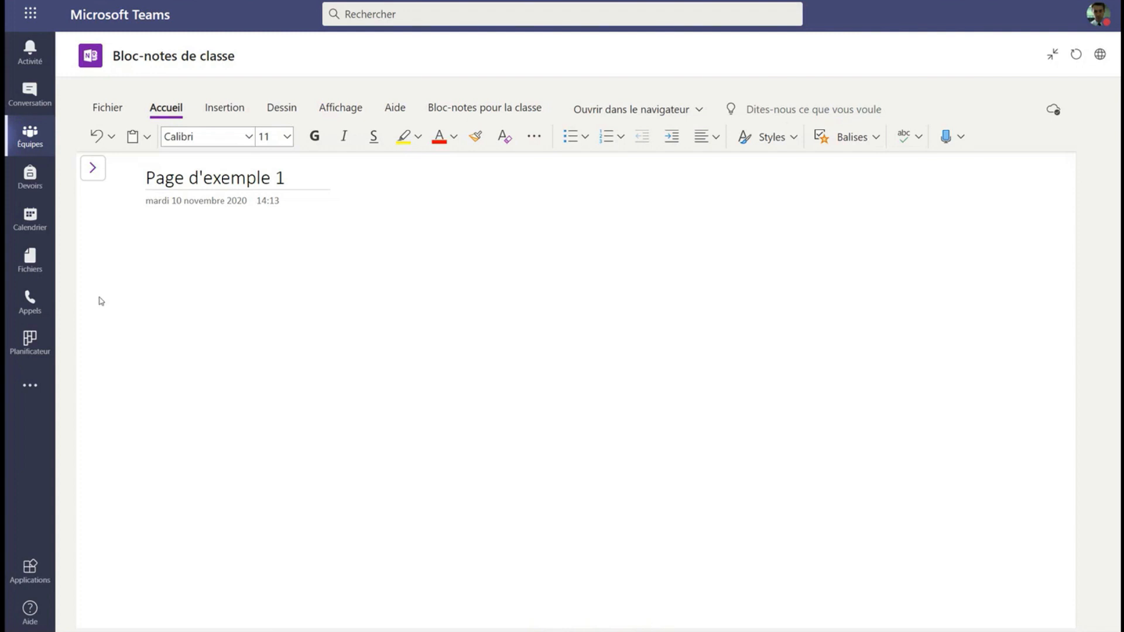
Place four text frames at different spots on the page, containing "Cadre 1", "Cadre 2", "Cadre 3" and "Cadre 4".
click(902, 502)
drag(946, 492, 151, 211)
text(Cadre 1)
click(667, 450)
text(Cadre 2)
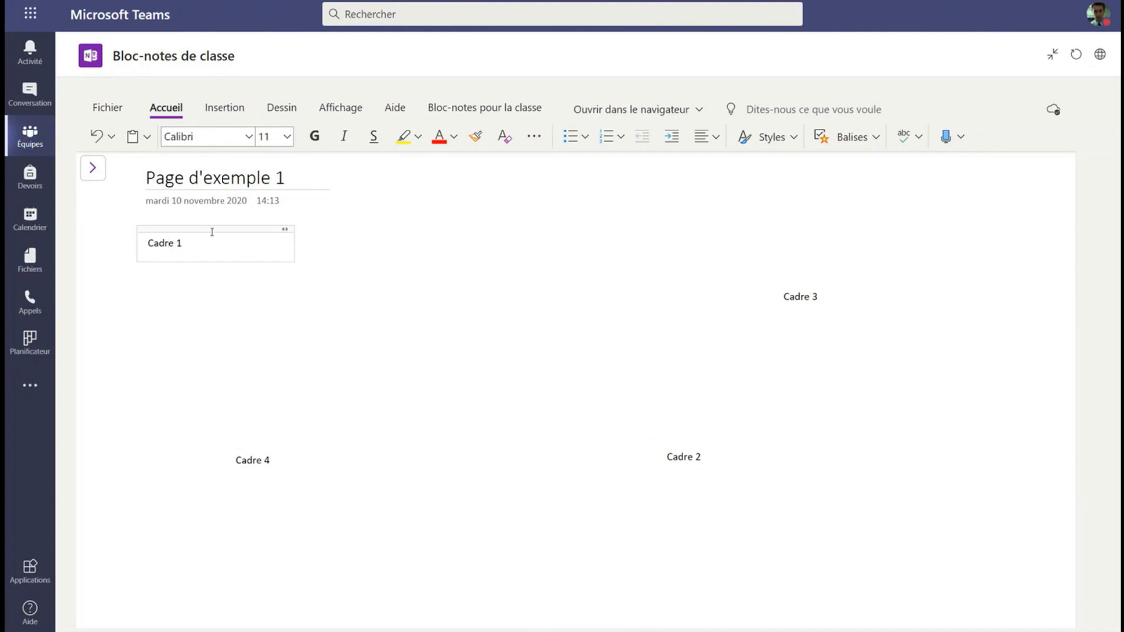
Rearrange the frames into two rows, with Cadre 1 and Cadre 4 above and Cadre 3 and Cadre 2 below.
drag(212, 229, 342, 288)
drag(263, 446, 635, 271)
drag(822, 281, 267, 371)
drag(728, 439, 647, 358)
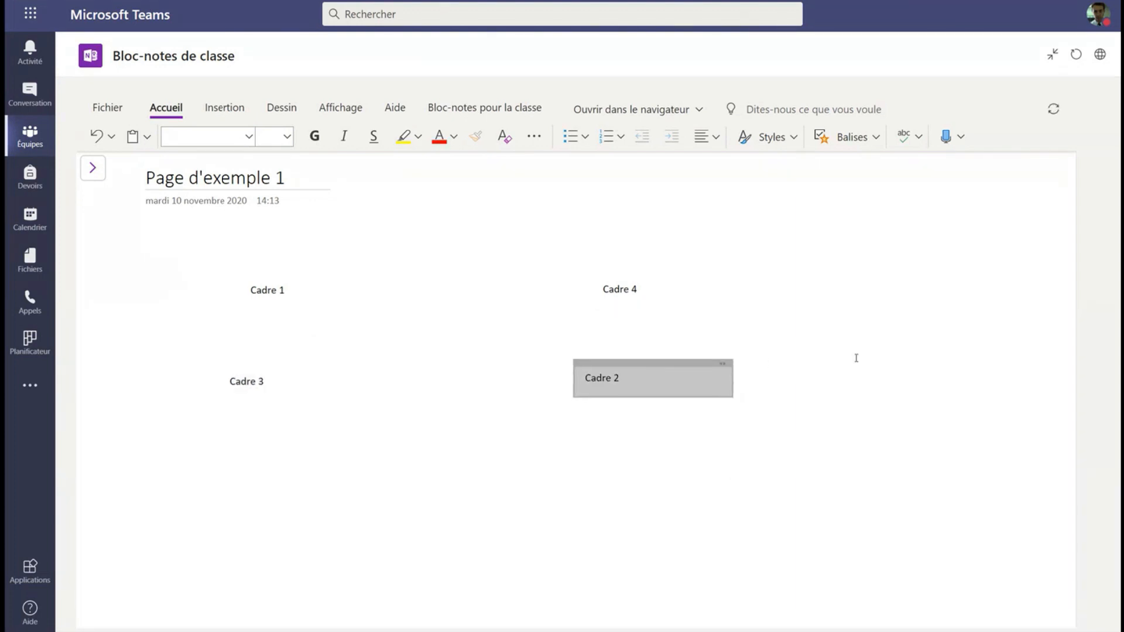
Review the text formatting options: highlight and font colours, bullets, numbering, paragraph alignment and styles.
click(720, 534)
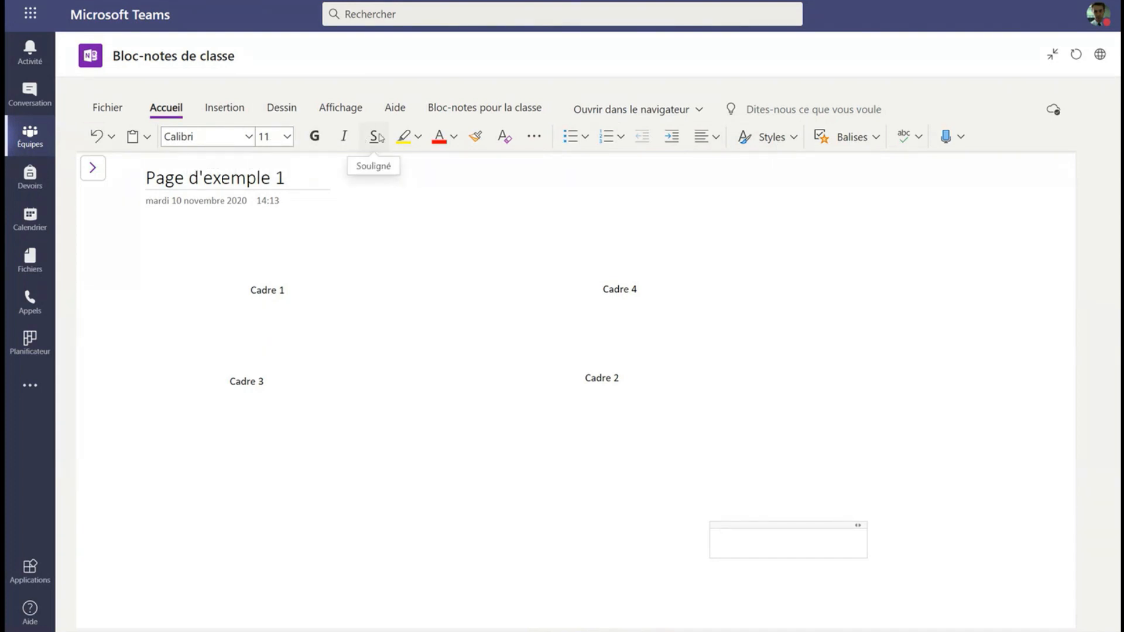
click(417, 137)
click(456, 141)
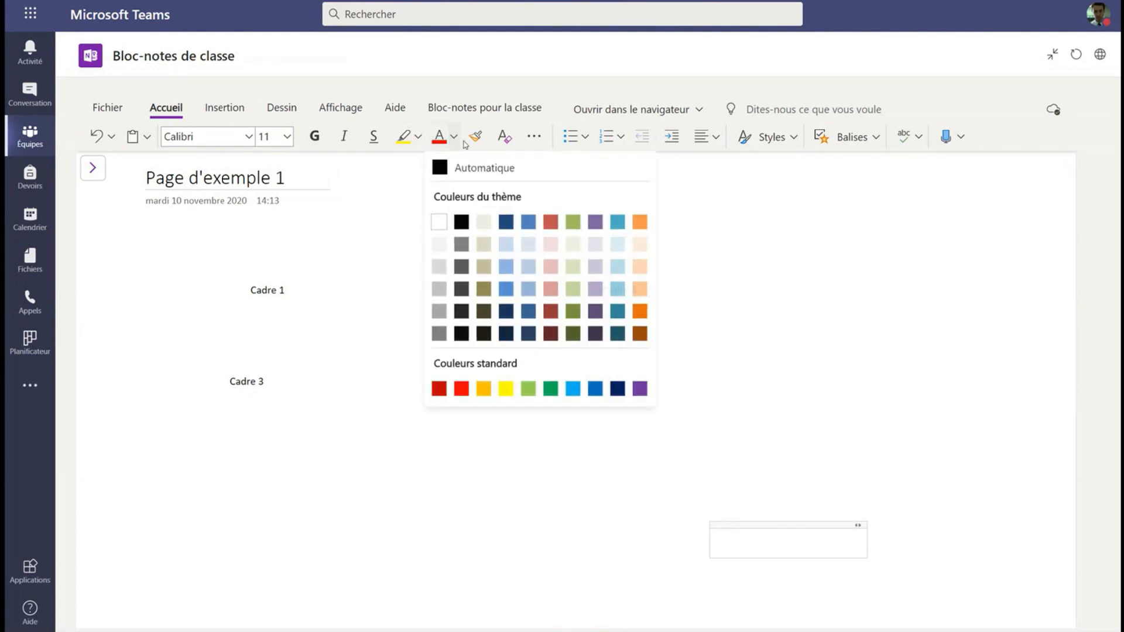
click(585, 138)
click(619, 138)
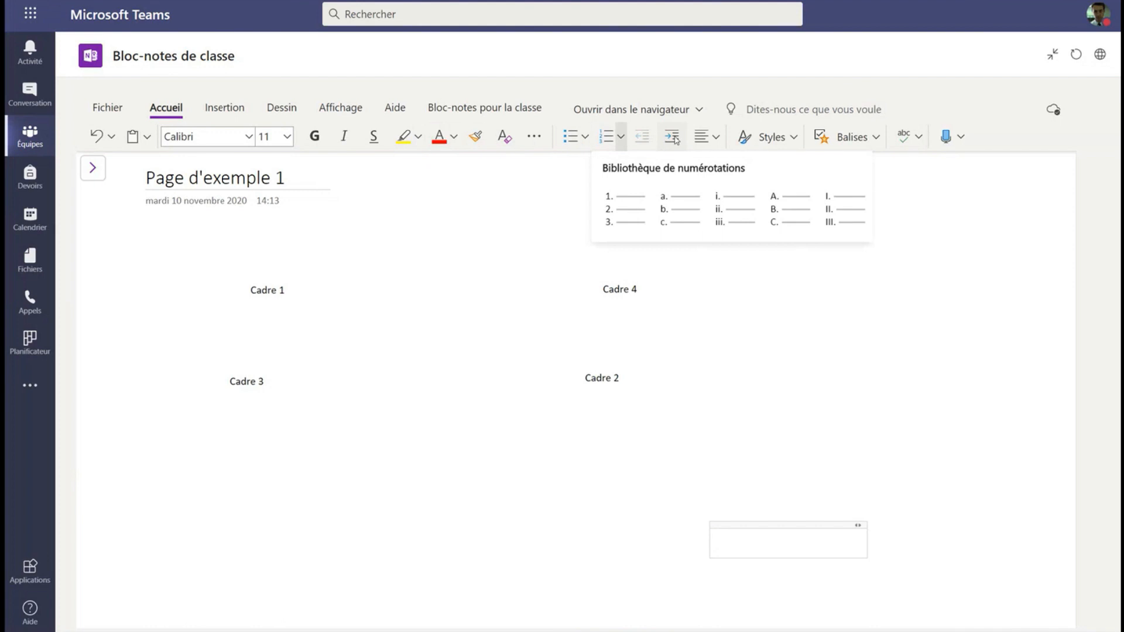
click(715, 138)
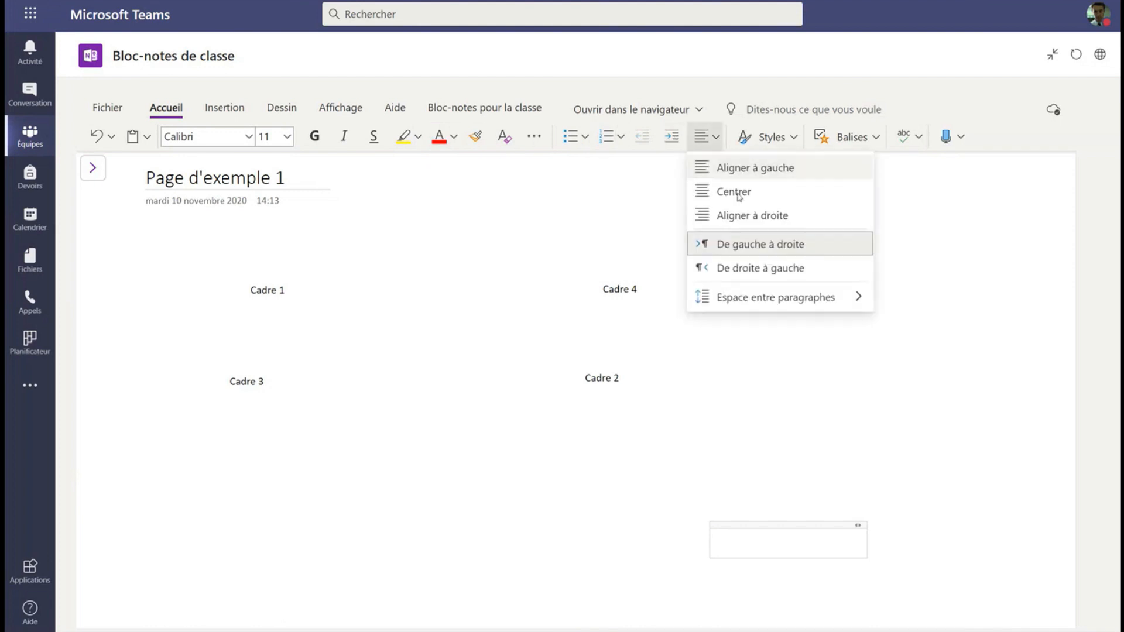
click(765, 140)
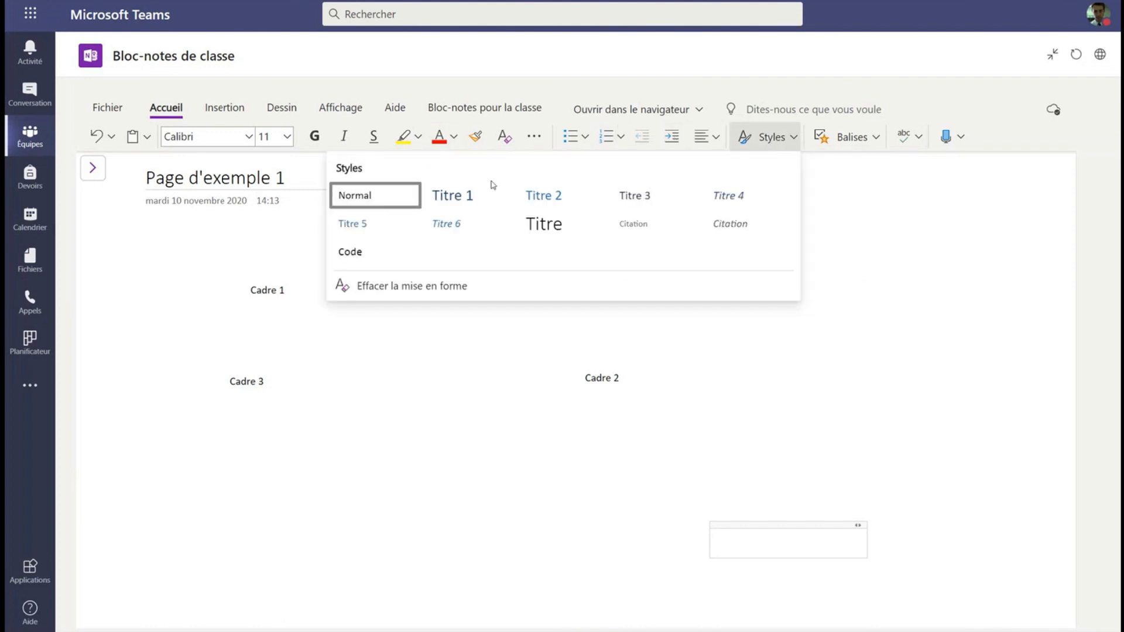
click(901, 240)
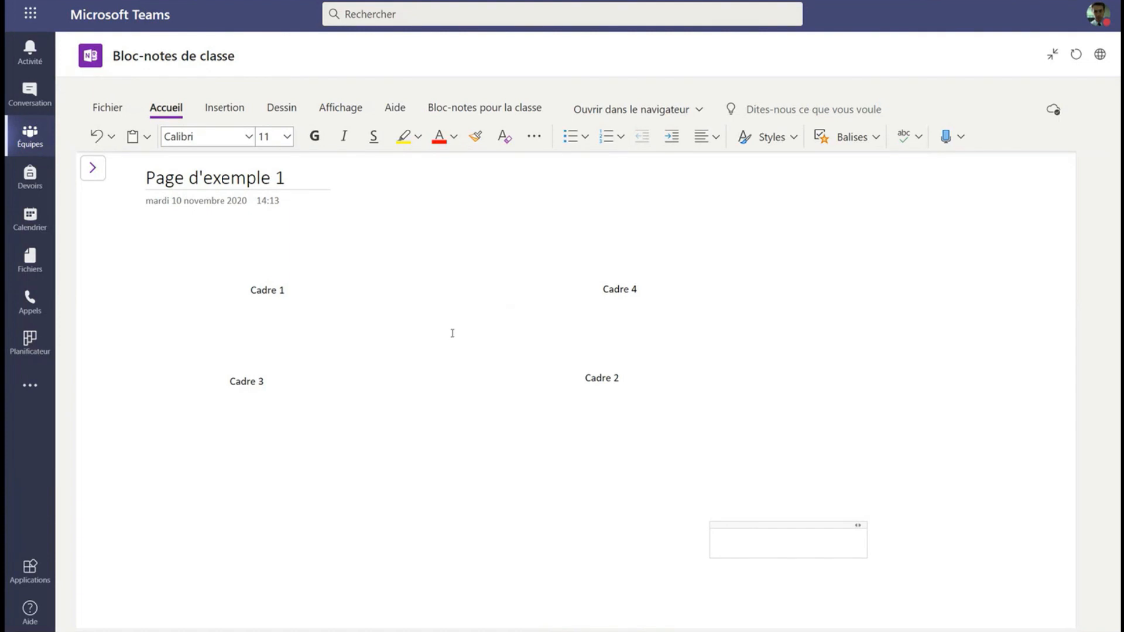
Dictate a short text about automatic typing in Français (France) into a new frame below Cadre 3, and stop the dictation.
click(153, 479)
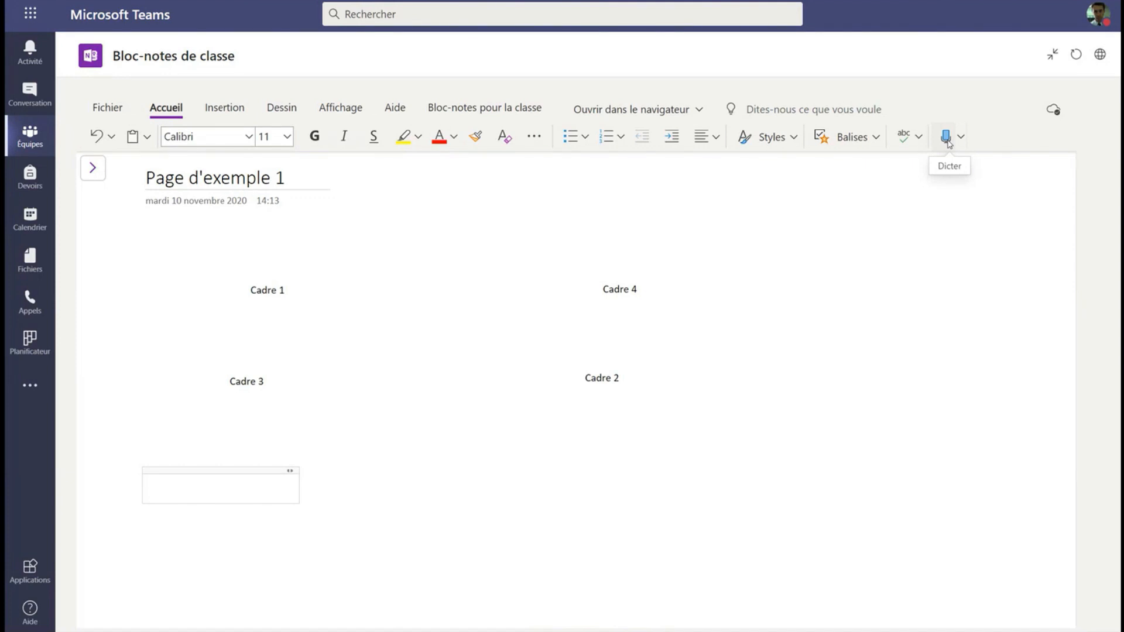
click(961, 136)
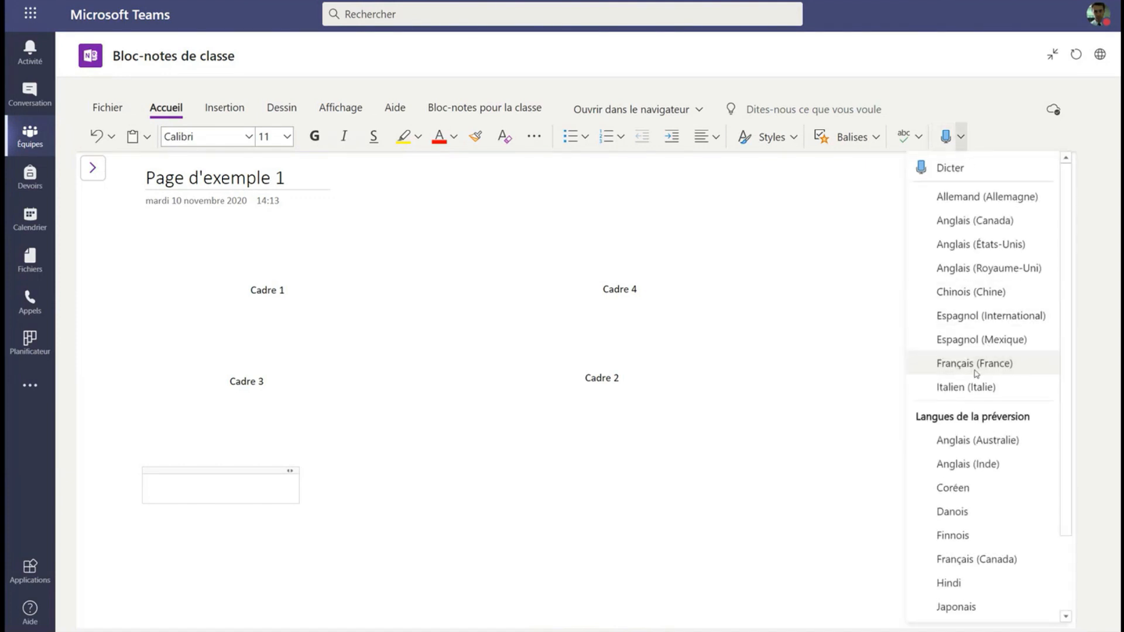
click(1004, 371)
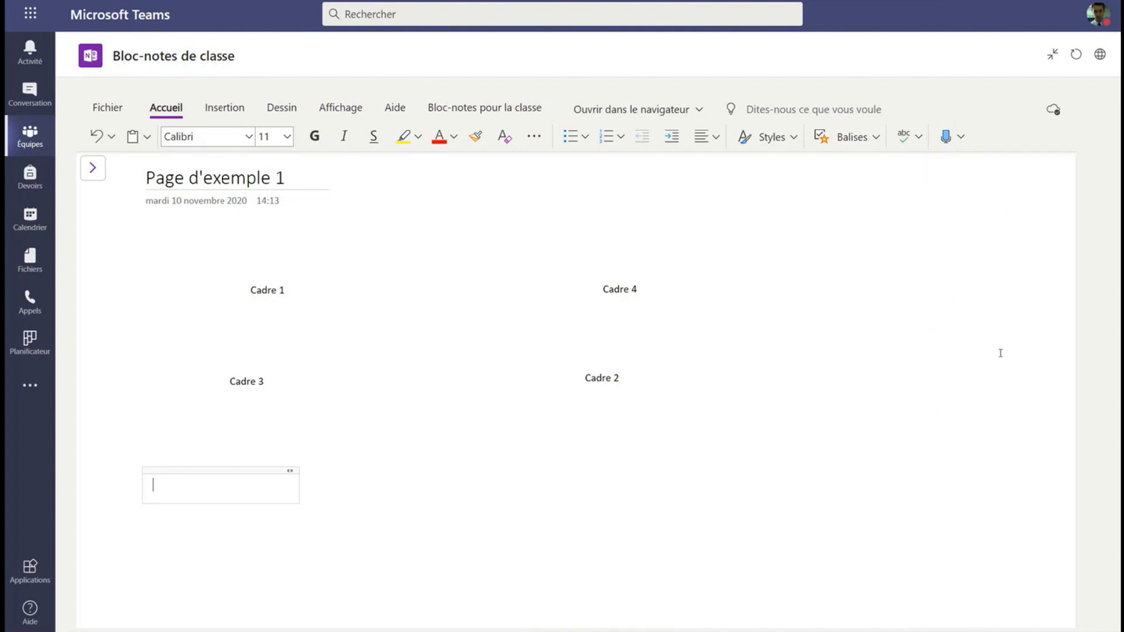
click(963, 138)
click(947, 139)
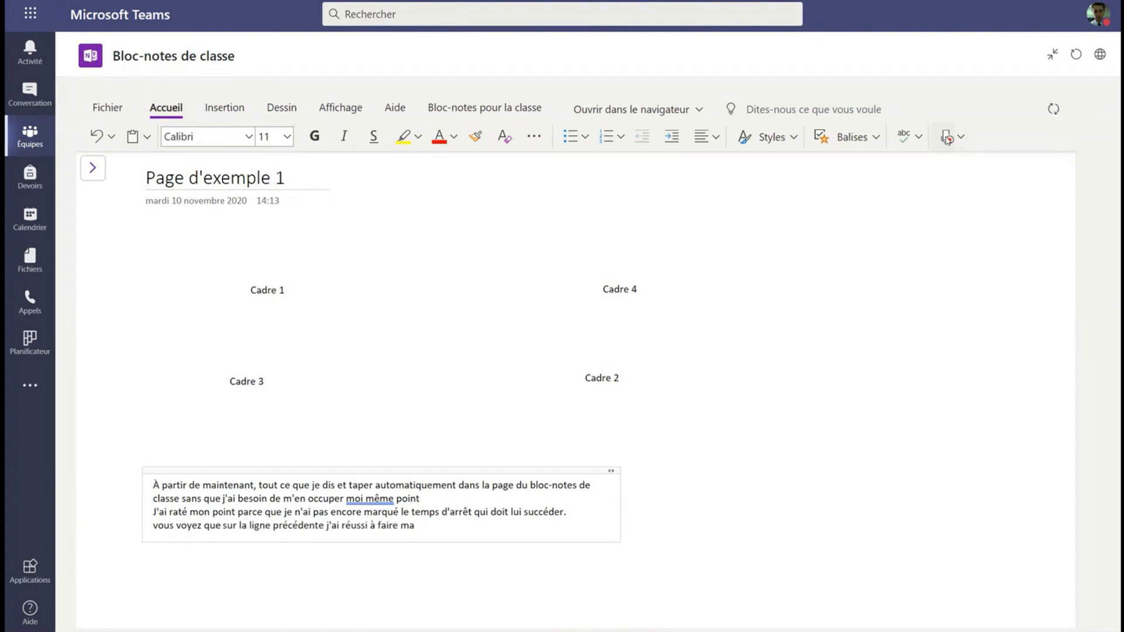
click(946, 141)
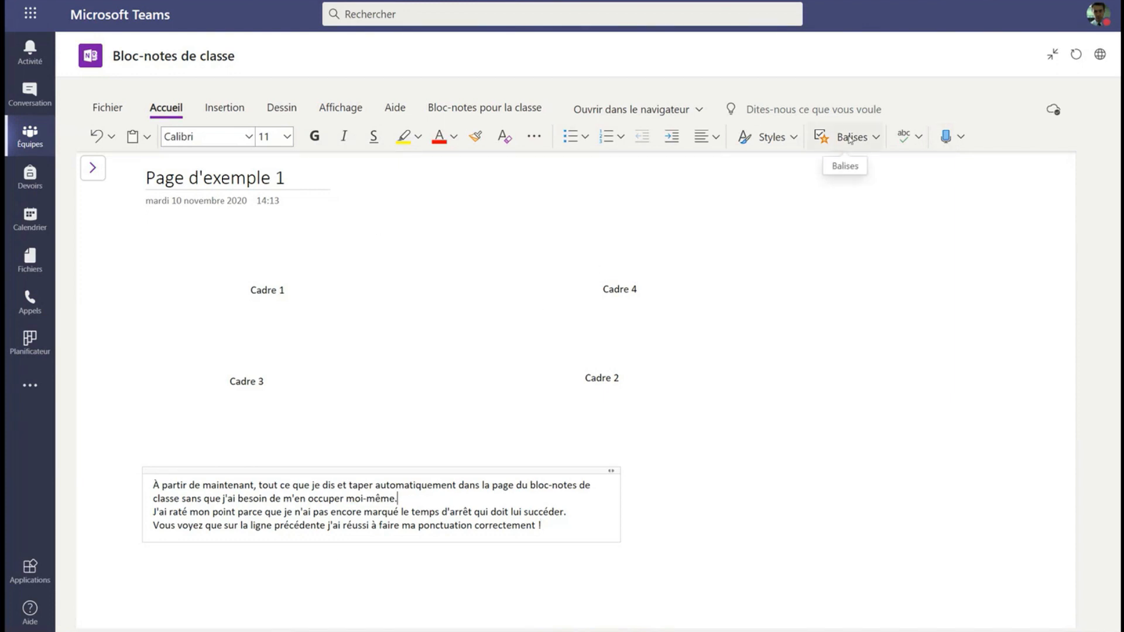
Tag Cadre 3 as Livre à lire, Cadre 1 as Idée, Cadre 4 as Adresse and Cadre 2 as Numéro de téléphone.
click(877, 141)
click(711, 398)
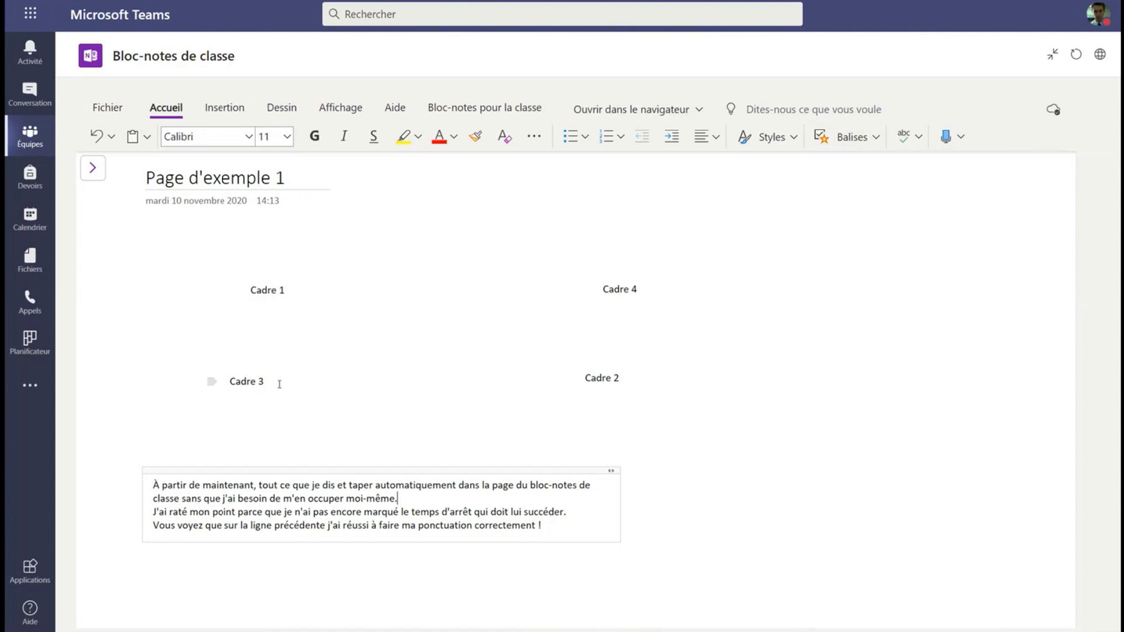
drag(280, 385, 193, 385)
click(858, 146)
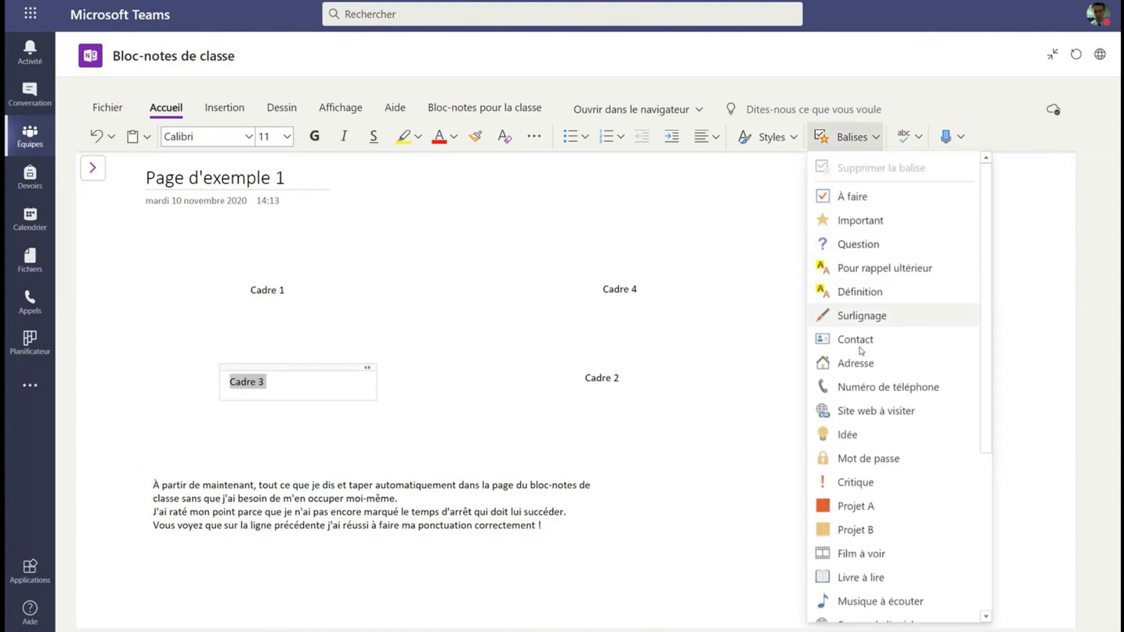
scroll(892, 337, down, 4)
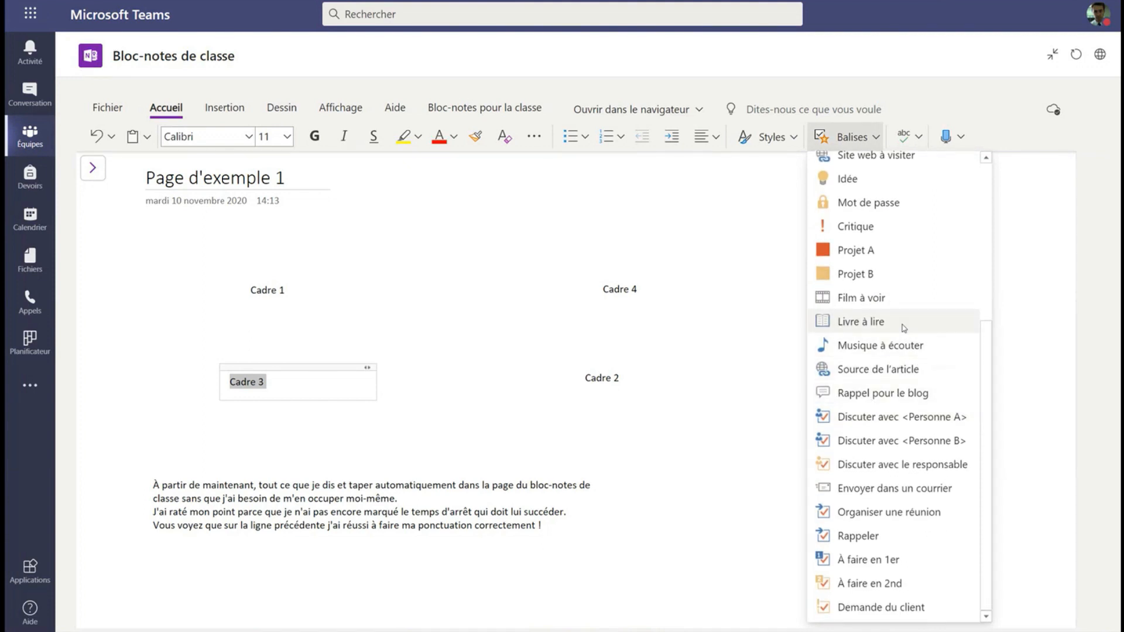
click(860, 321)
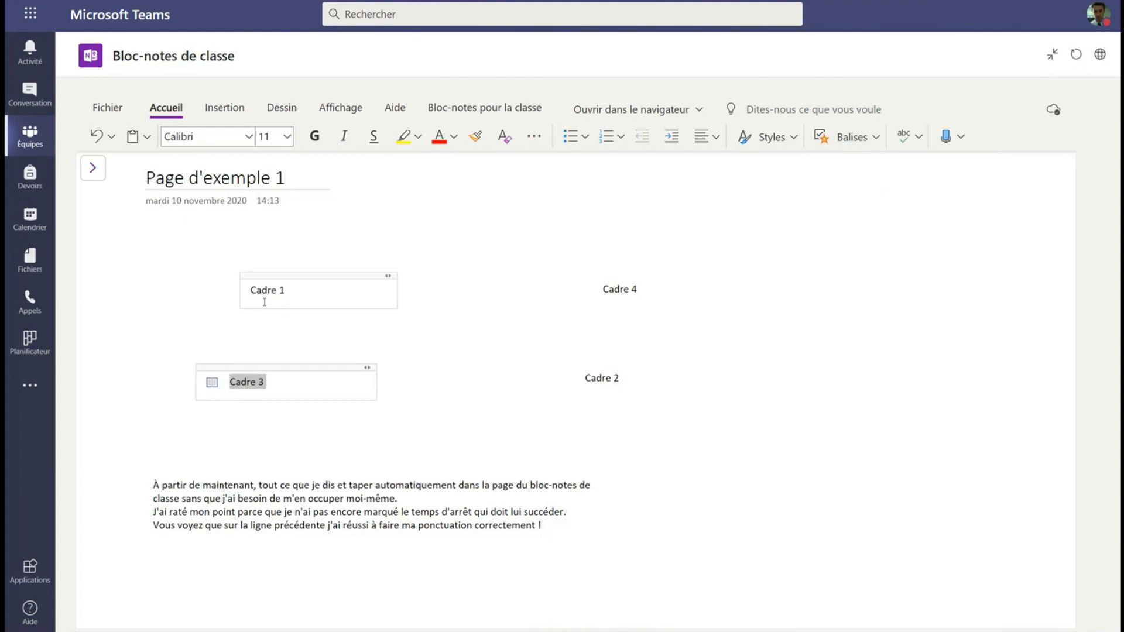
drag(300, 291, 229, 290)
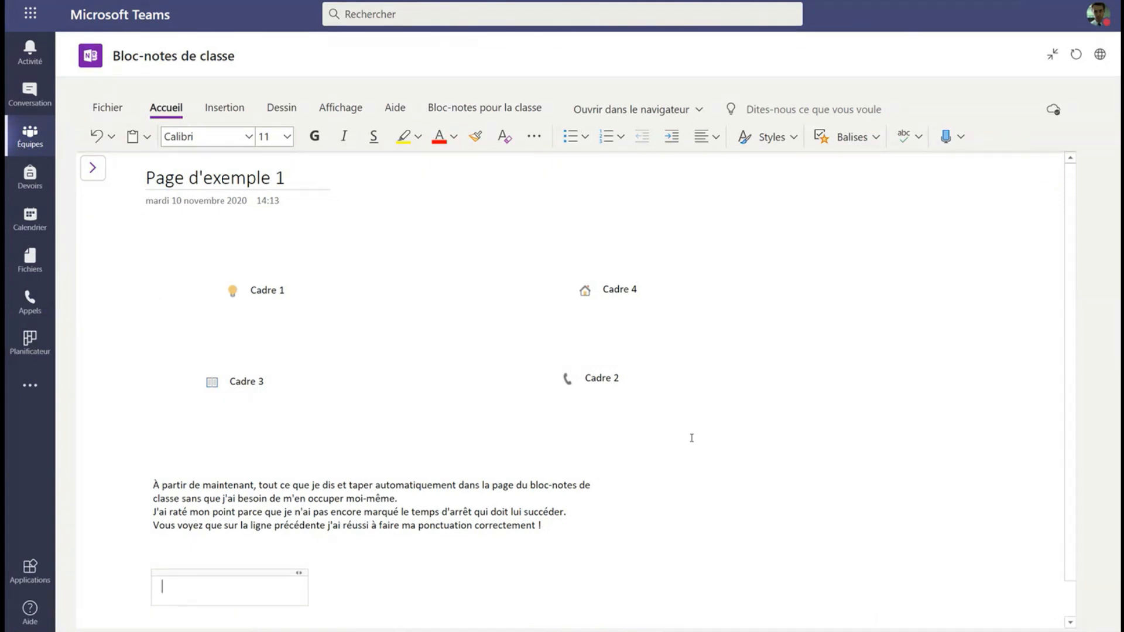
Add below the dictated text: Contacter l'école de stage, Faire signer l'accord de stage, Rapporter l'accord signé, Prendre contact avec le maître de stage.
click(184, 598)
text(Contacter l'école de stage Faire signer l'accord de stage Rapporter l'accord signé Prendre contact avec le maître de stage)
Apply the À faire tag to all four lines of the internship task list.
drag(147, 570, 337, 615)
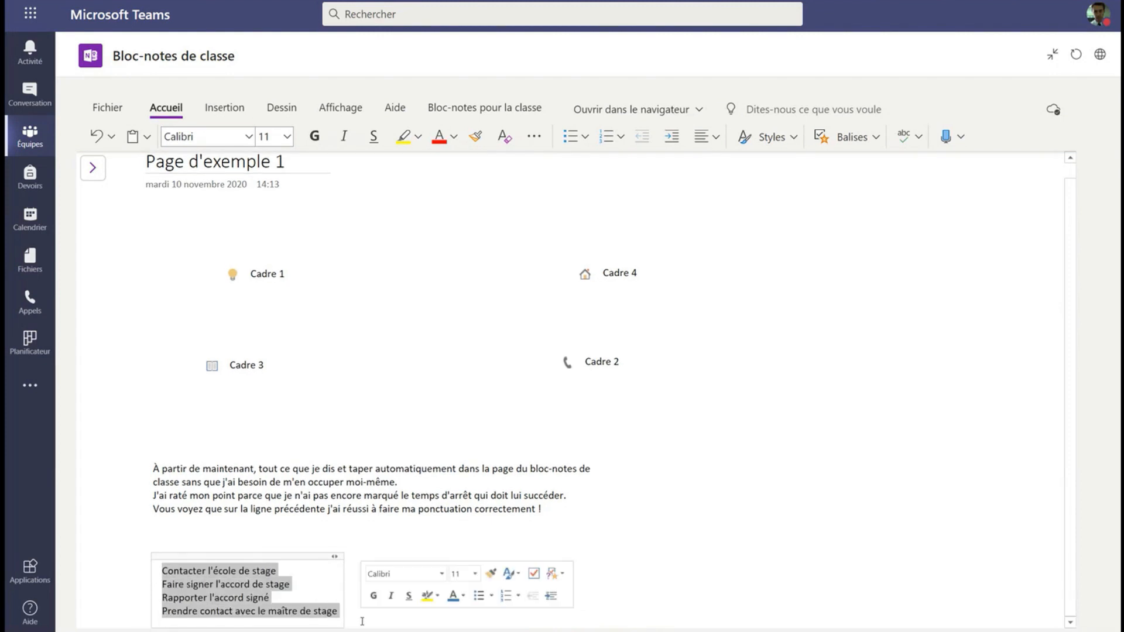
click(853, 138)
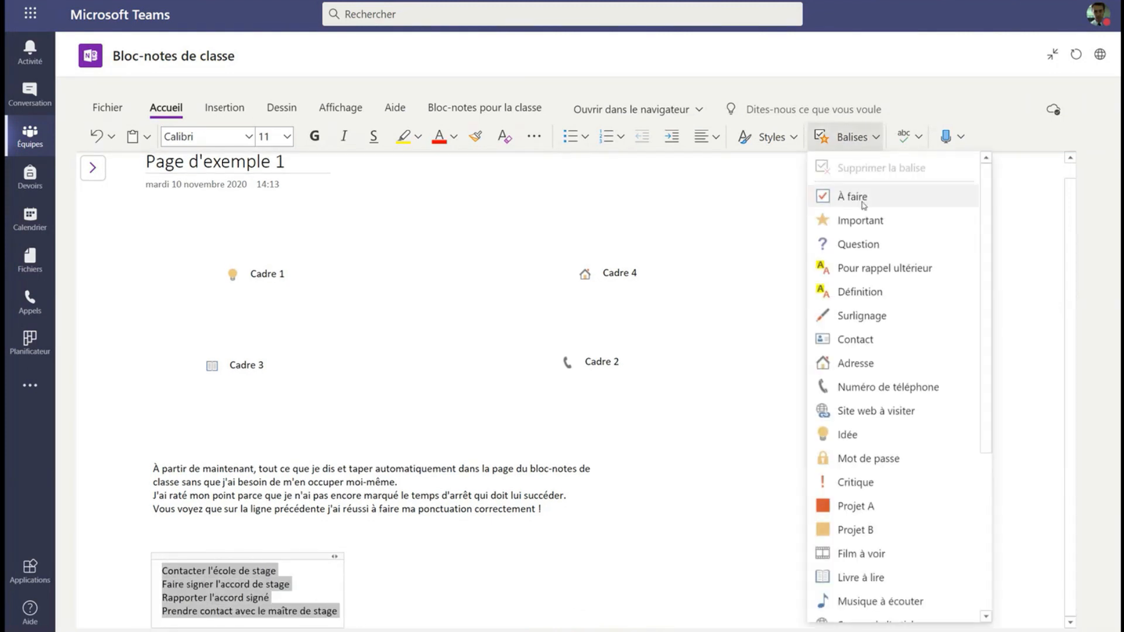
click(863, 202)
click(489, 582)
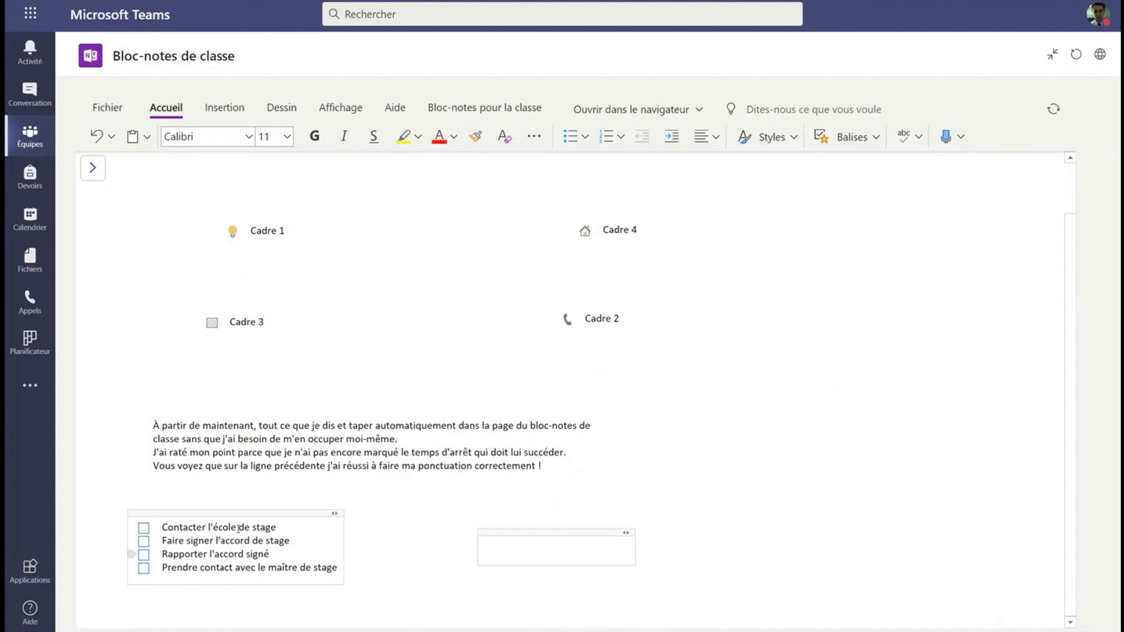
Tick the checkboxes of the internship tasks and clear them all again.
click(144, 528)
click(144, 541)
click(143, 555)
click(144, 598)
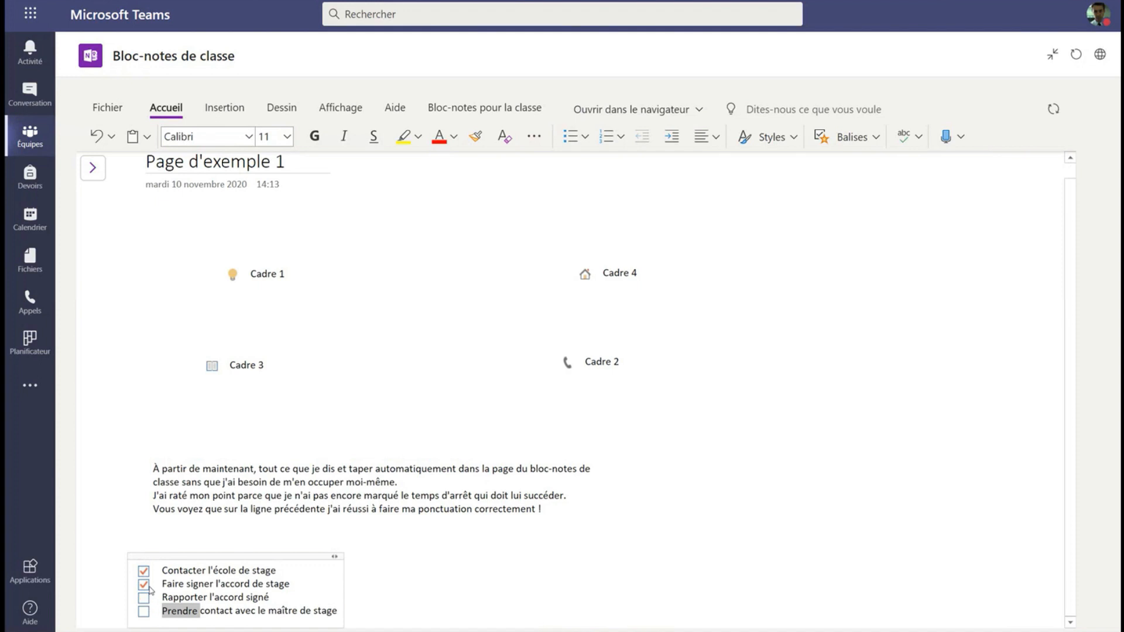
click(499, 559)
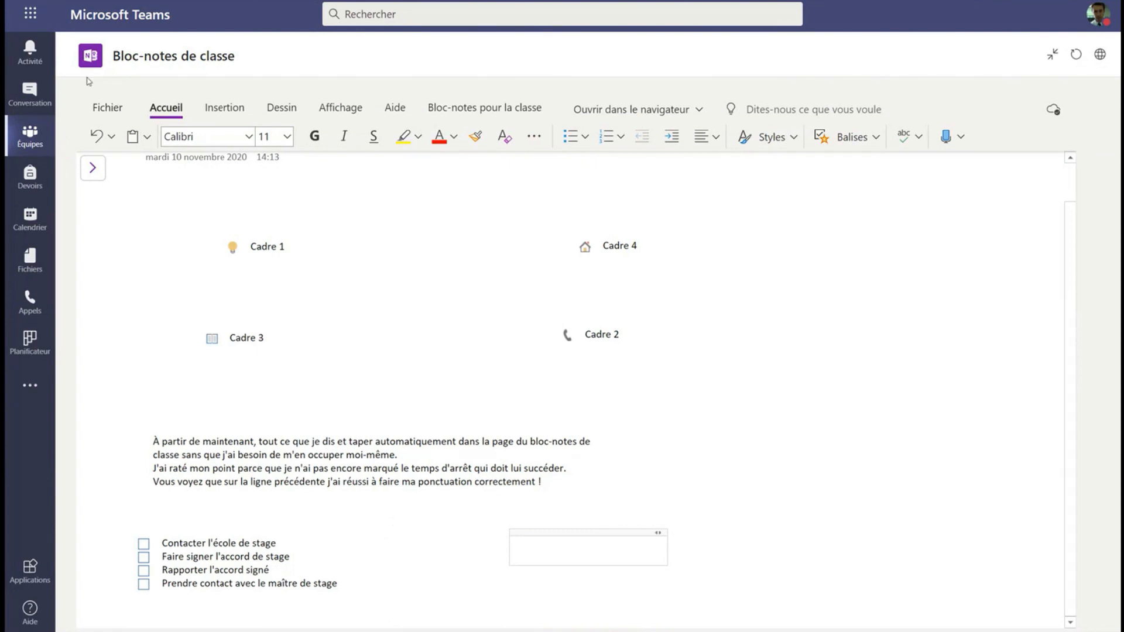
Review the notebook's list of sections and pages, and the insertion and drawing tools available for the page.
click(92, 168)
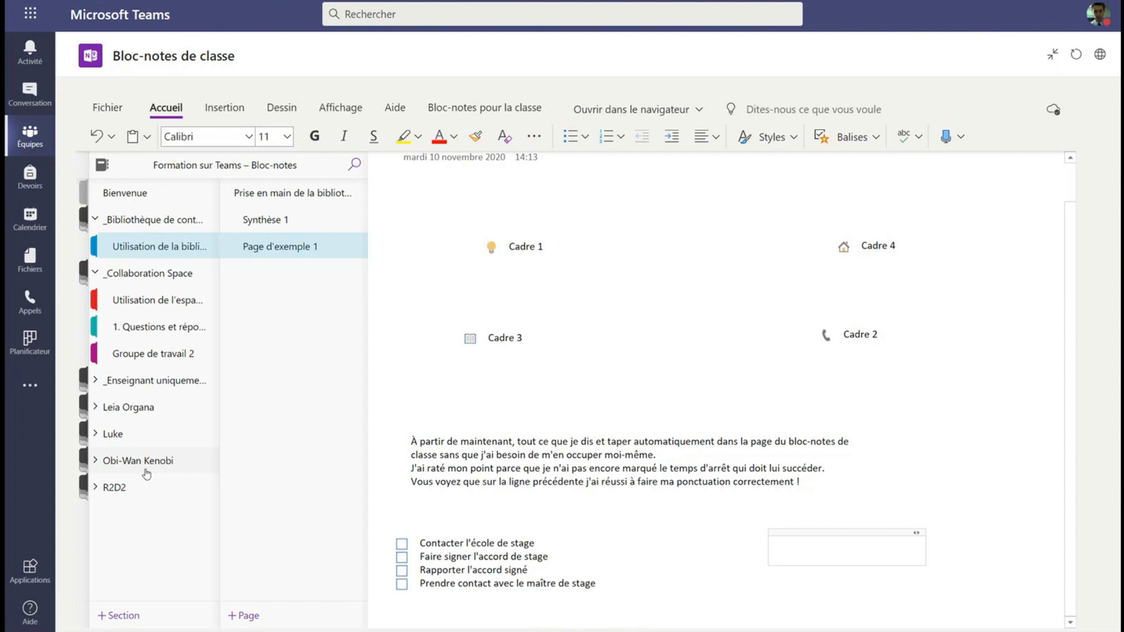
click(427, 620)
scroll(351, 509, down, 1)
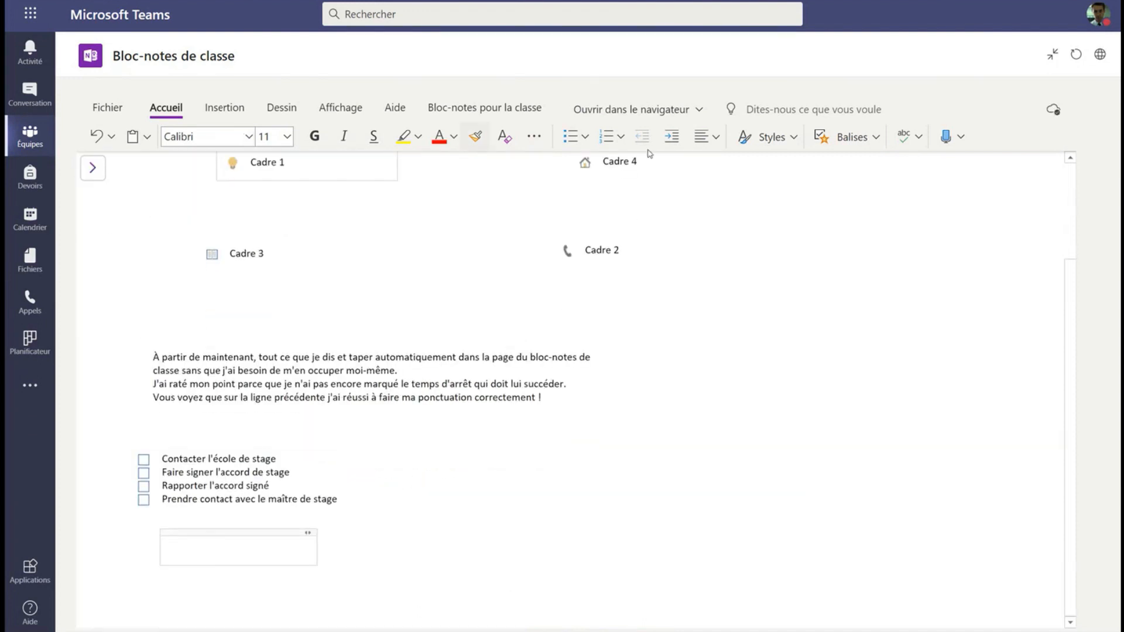
click(235, 115)
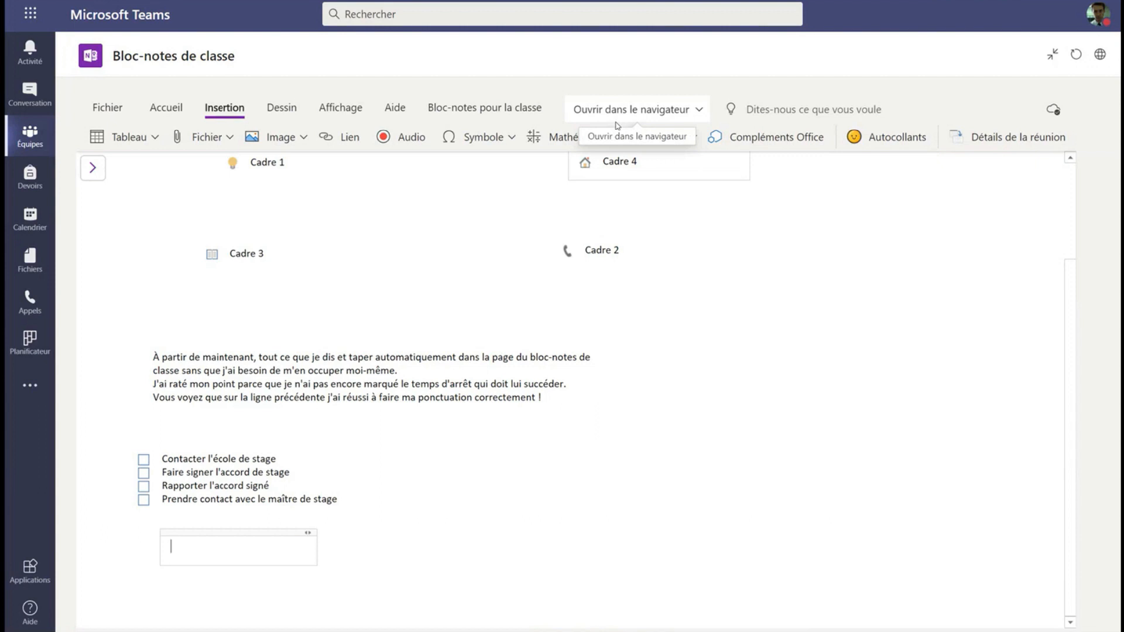
click(283, 111)
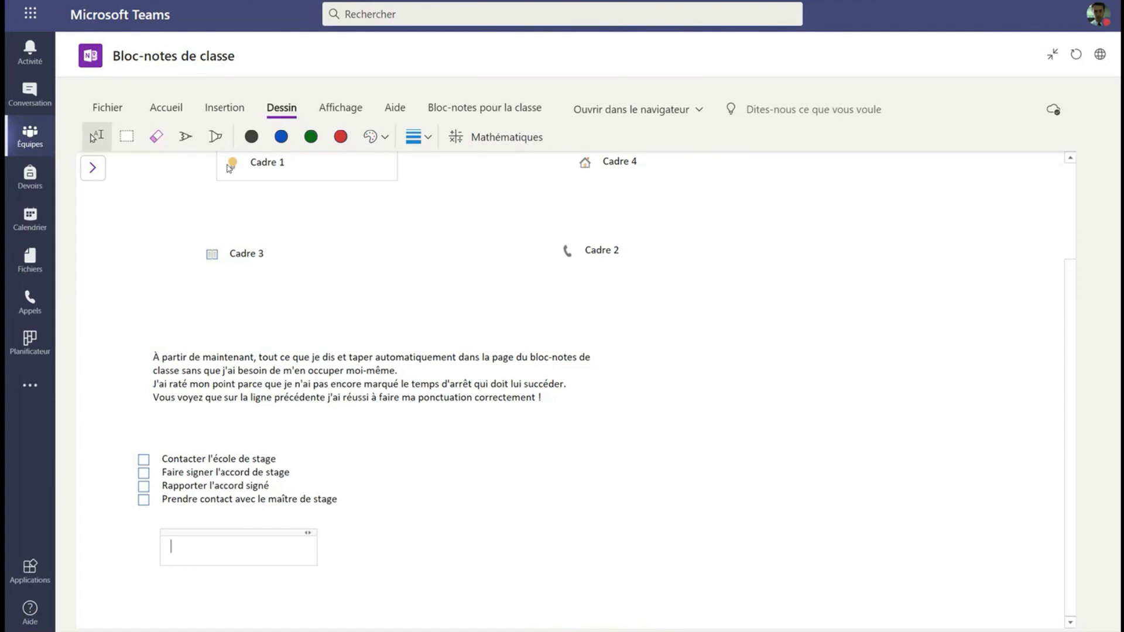
Circle Cadre 2 in green with an arrow to the dictated text, and draw a blue arrow from that text to the task list.
click(311, 136)
mouse_move(603, 227)
mouse_down()
mouse_move(560, 286)
mouse_move(544, 236)
mouse_move(421, 322)
mouse_up()
drag(564, 397, 426, 487)
mouse_move(433, 473)
mouse_down()
mouse_move(393, 492)
mouse_move(457, 499)
mouse_up()
Highlight the task Contacter l'école de stage in green and check the available stroke thicknesses.
click(220, 143)
click(340, 136)
drag(292, 458, 155, 459)
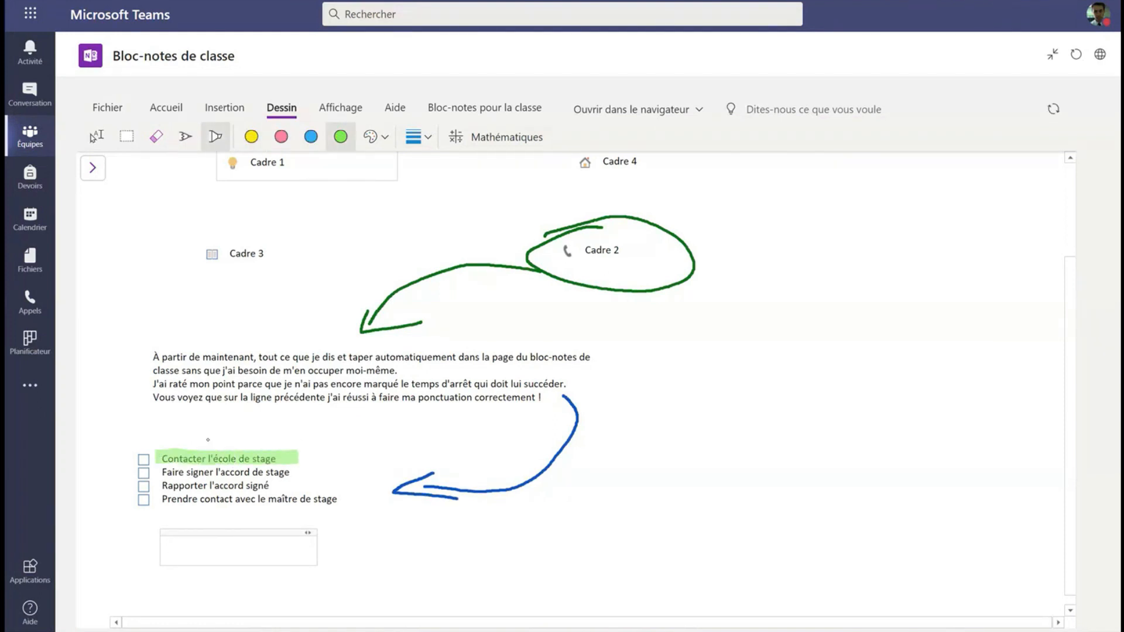
click(423, 141)
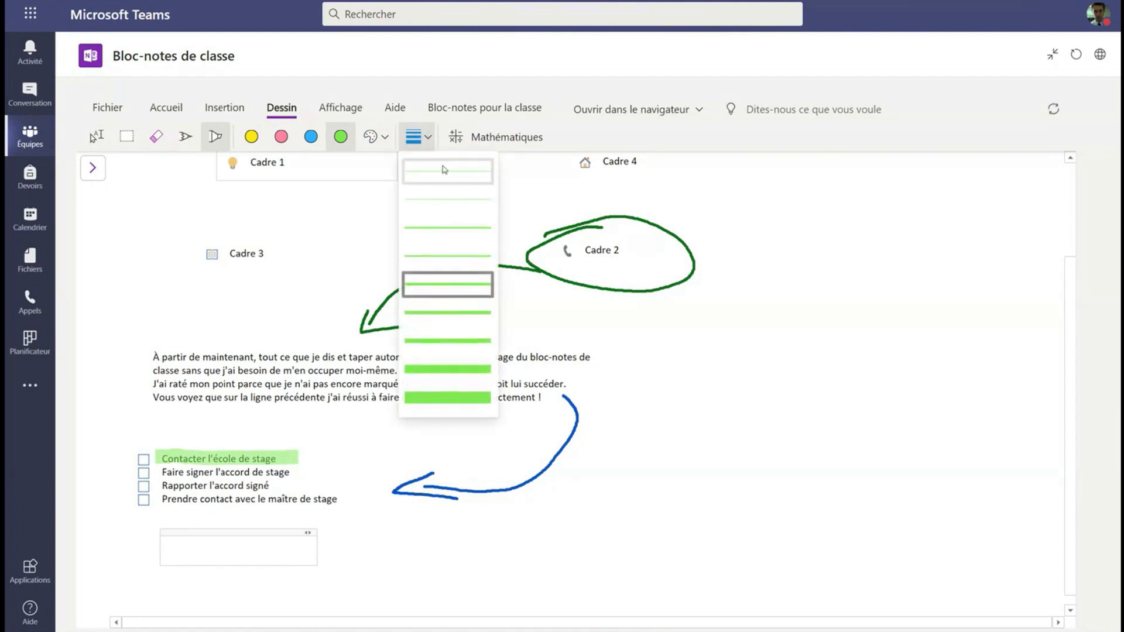
click(186, 136)
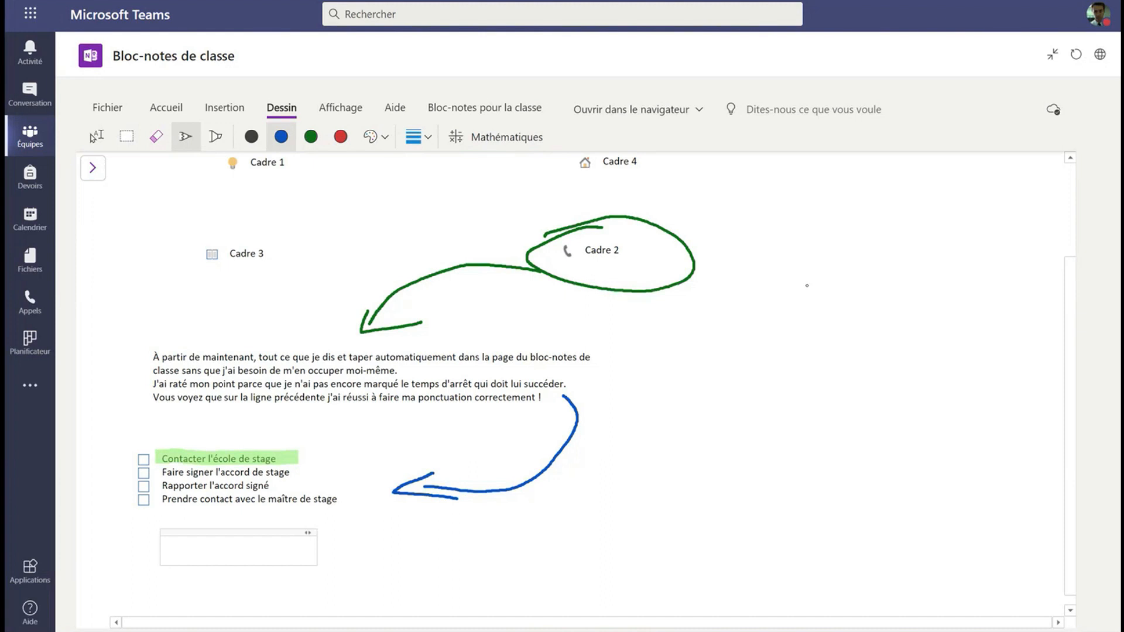
Insert a table of 10 columns and 8 rows in the empty frame below the task list.
click(224, 107)
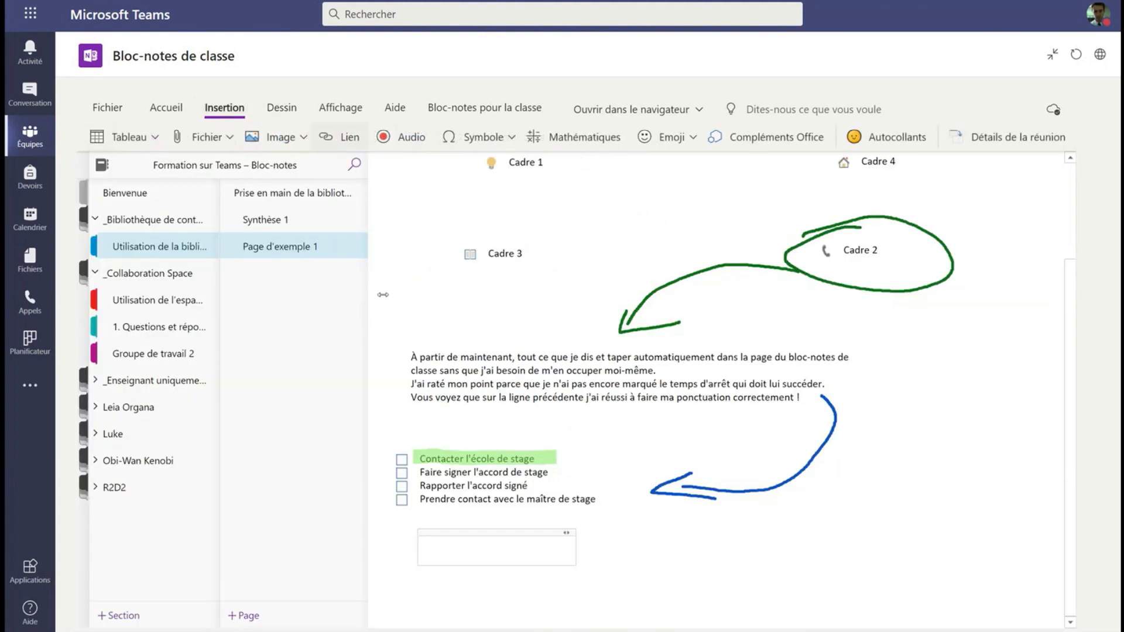
click(243, 498)
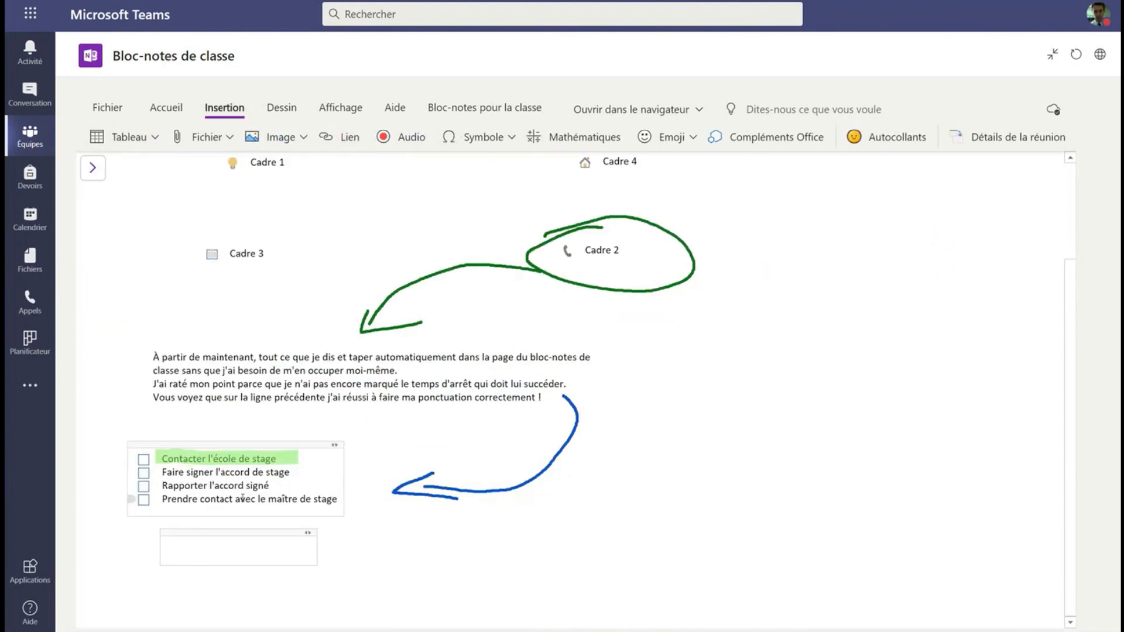
click(216, 533)
click(213, 622)
click(129, 137)
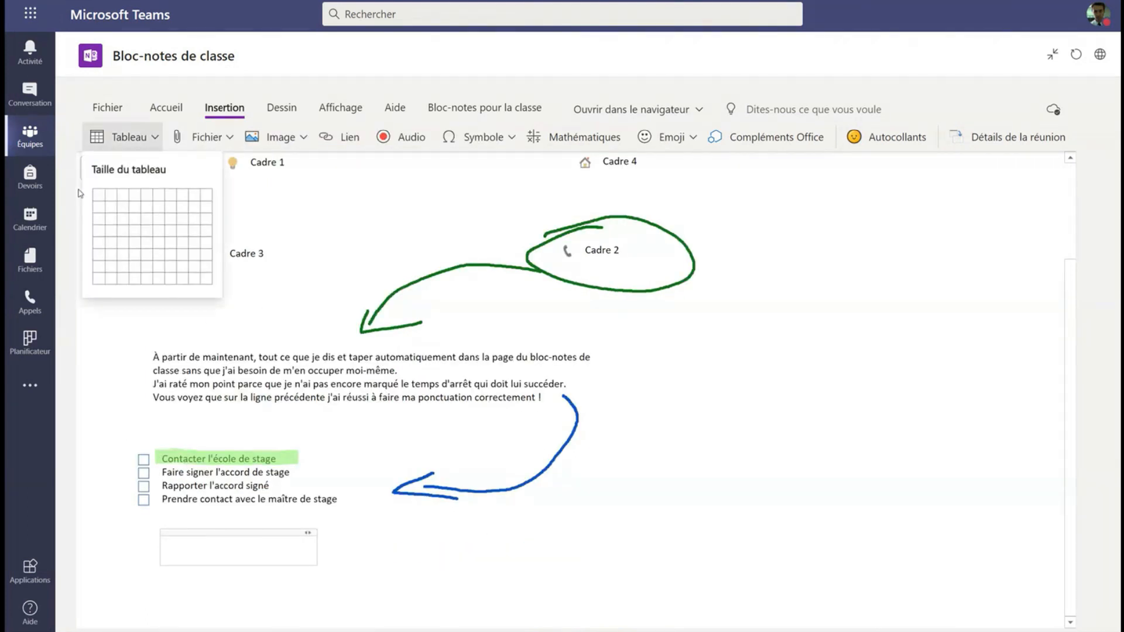
click(206, 281)
scroll(863, 592, down, 2)
click(786, 532)
drag(807, 521, 793, 600)
click(236, 529)
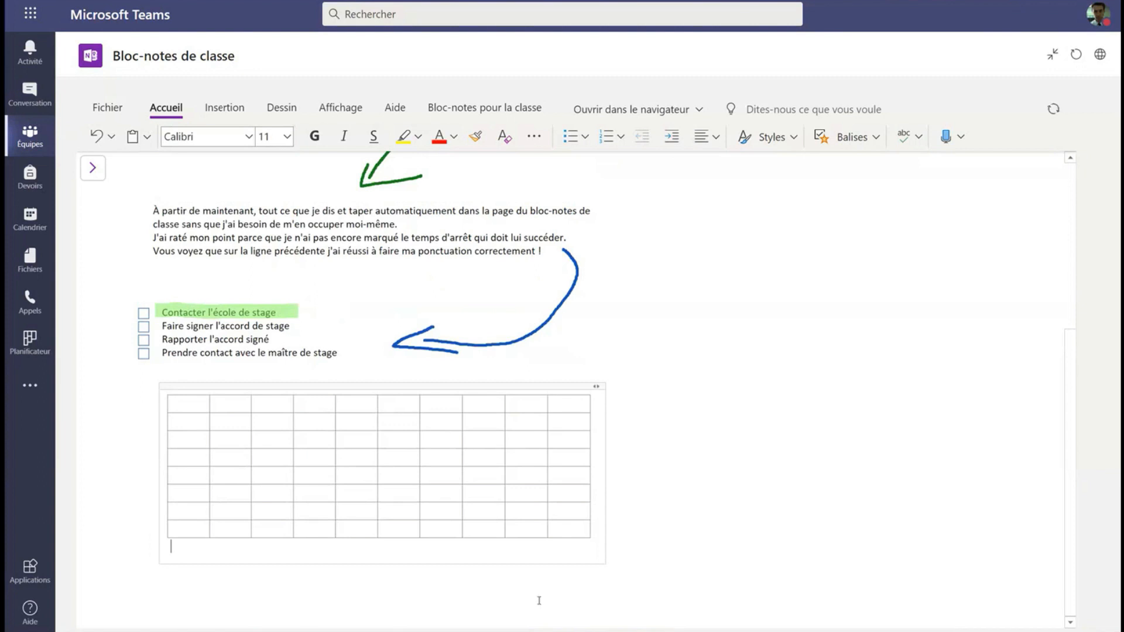
click(186, 611)
Shade the table's first cell and the cell in row 4, column 3 blue.
click(199, 397)
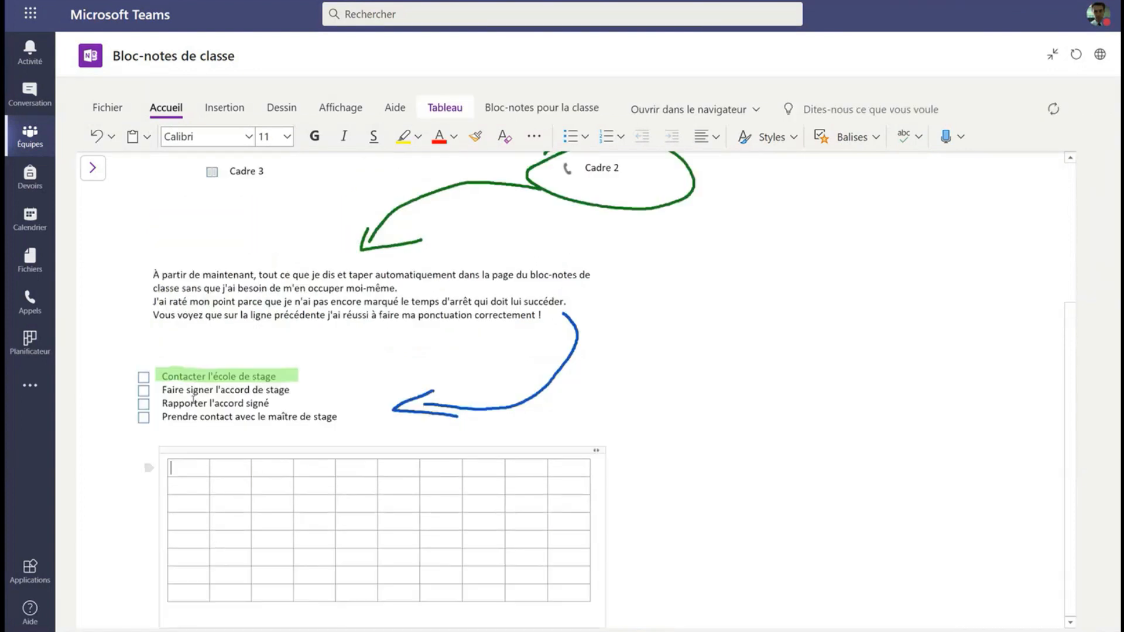
click(445, 108)
click(383, 141)
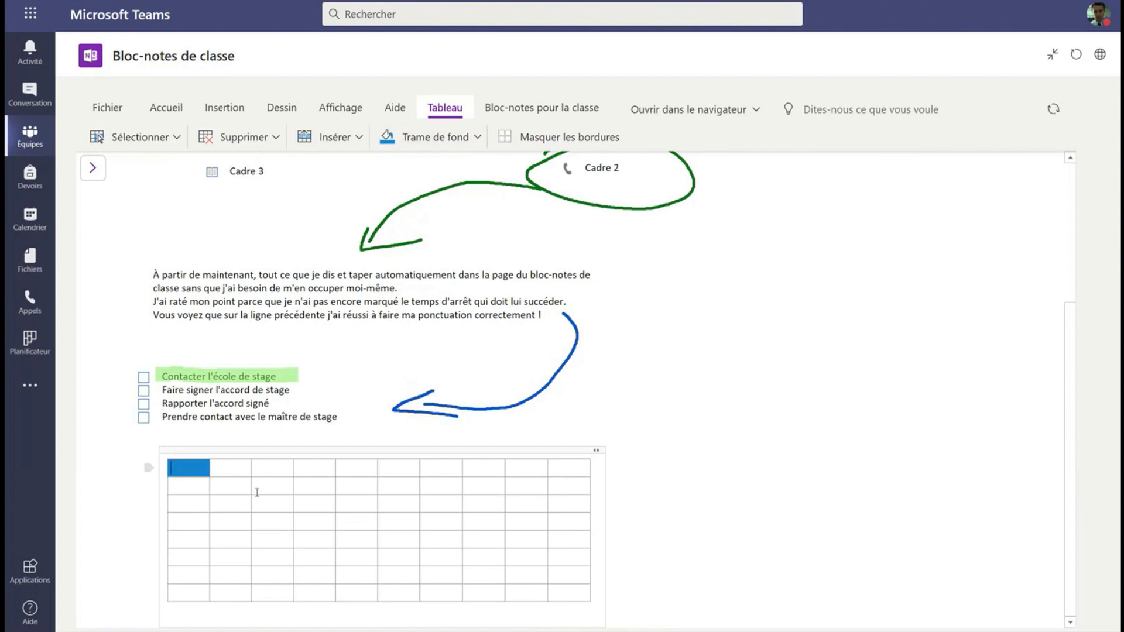
click(407, 138)
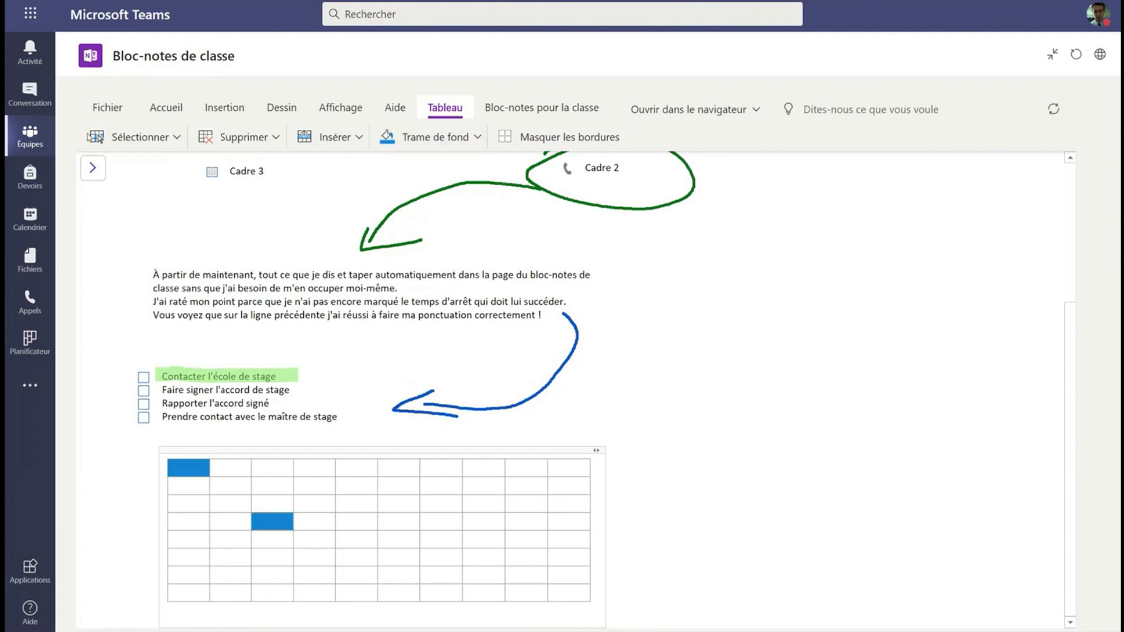
Insert the Free tenant PDF as a file printout in the empty frame below the table.
click(228, 116)
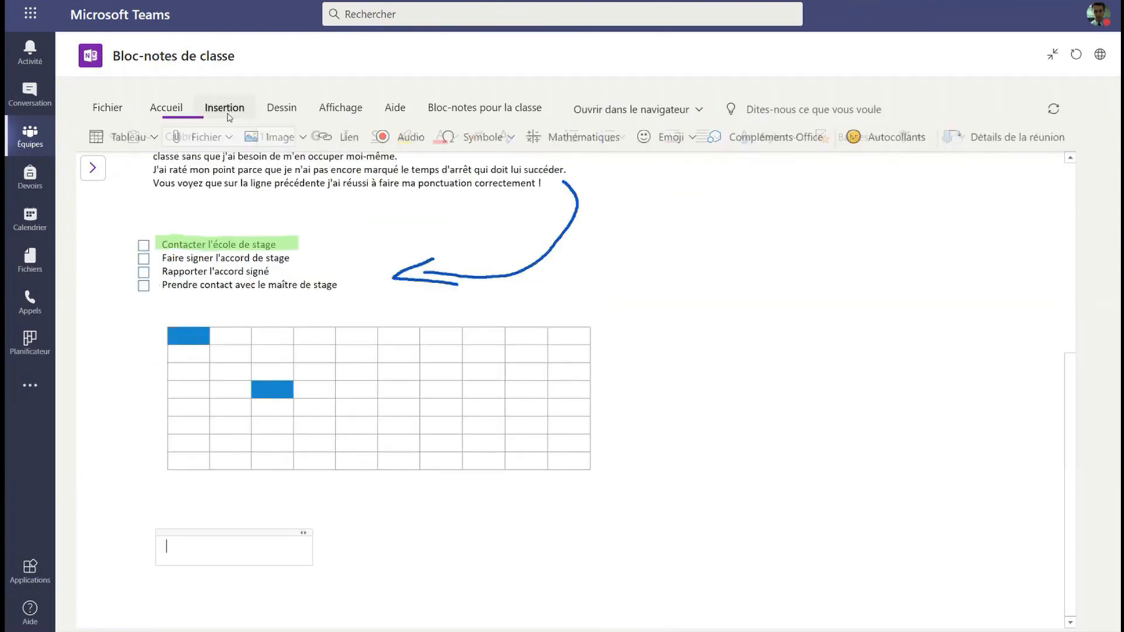
click(202, 138)
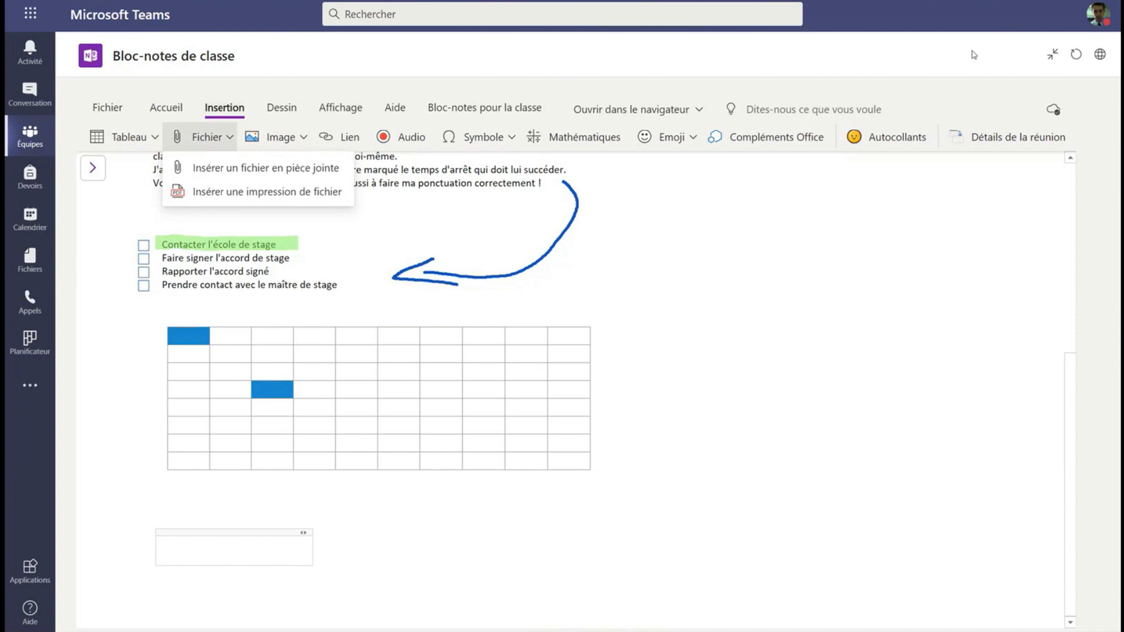
click(1053, 54)
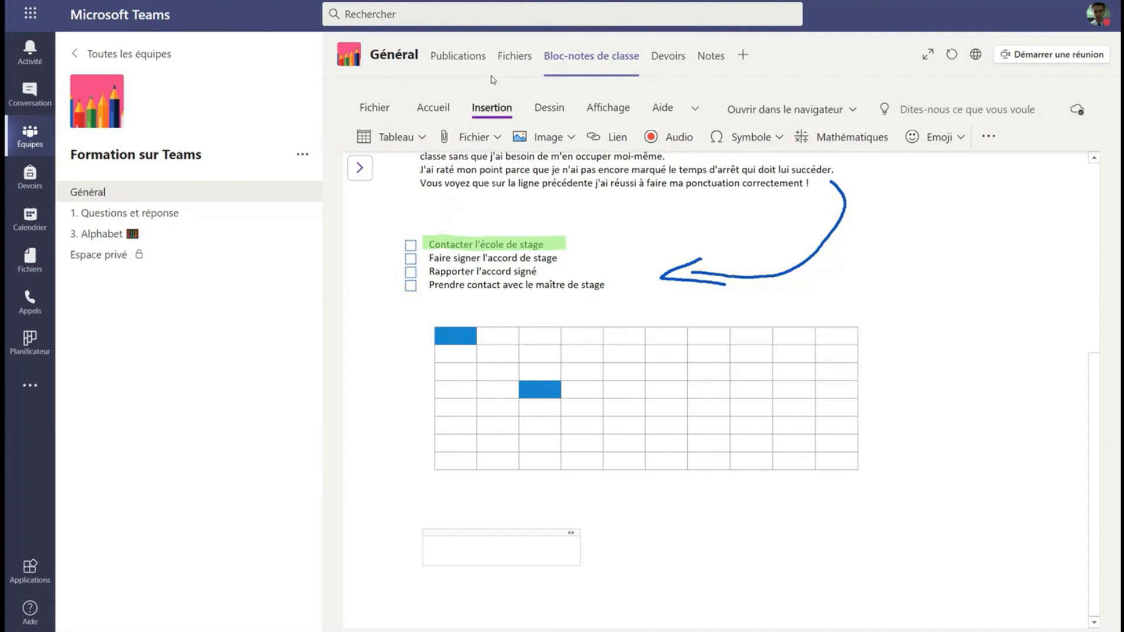
click(524, 547)
click(497, 137)
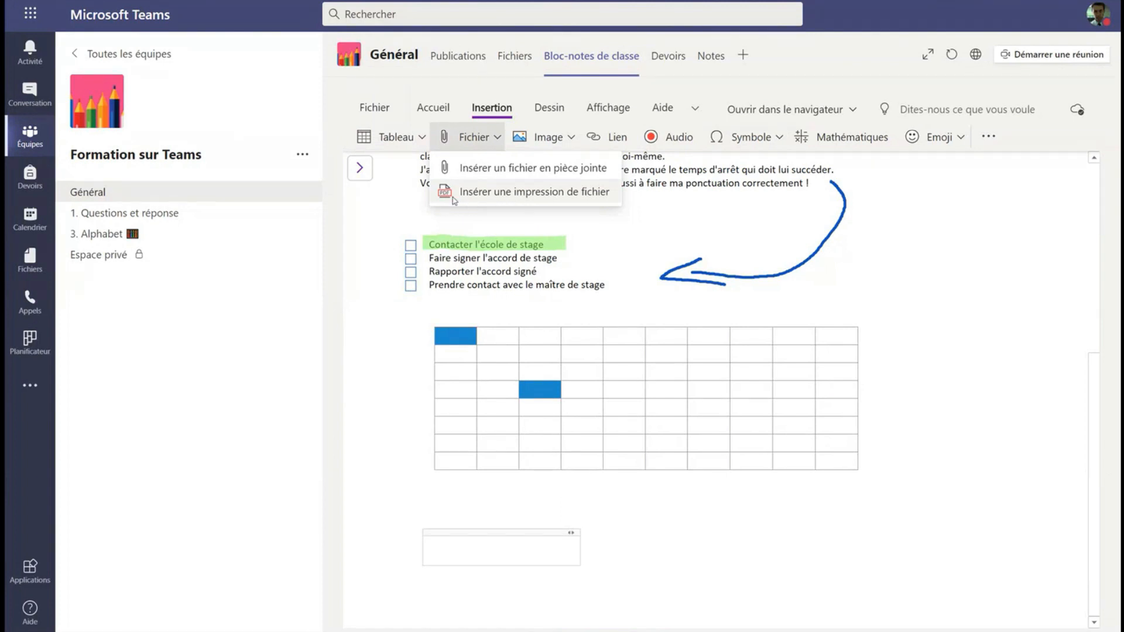
click(477, 199)
click(690, 378)
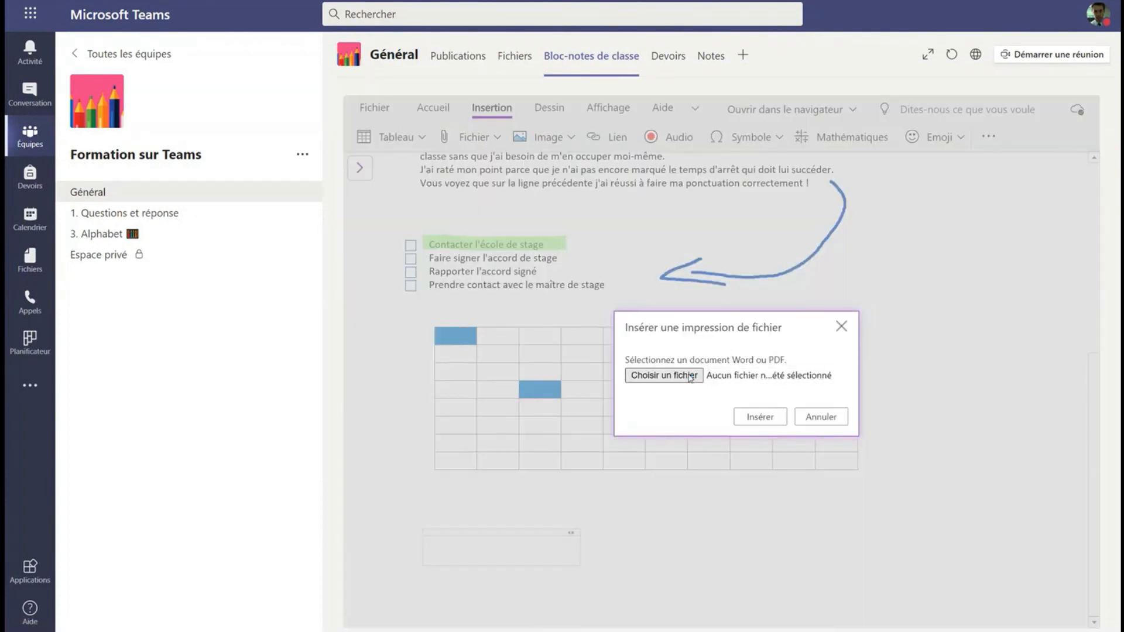
click(758, 417)
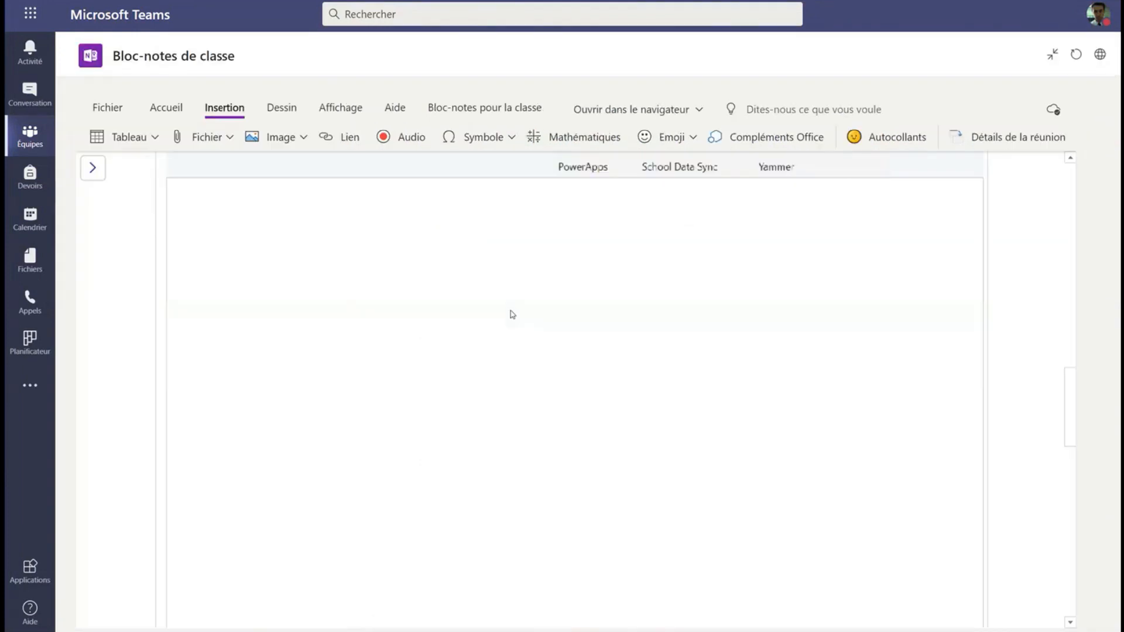
Look through the pages of the inserted PDF printout.
scroll(504, 310, down, 10)
scroll(501, 309, down, 6)
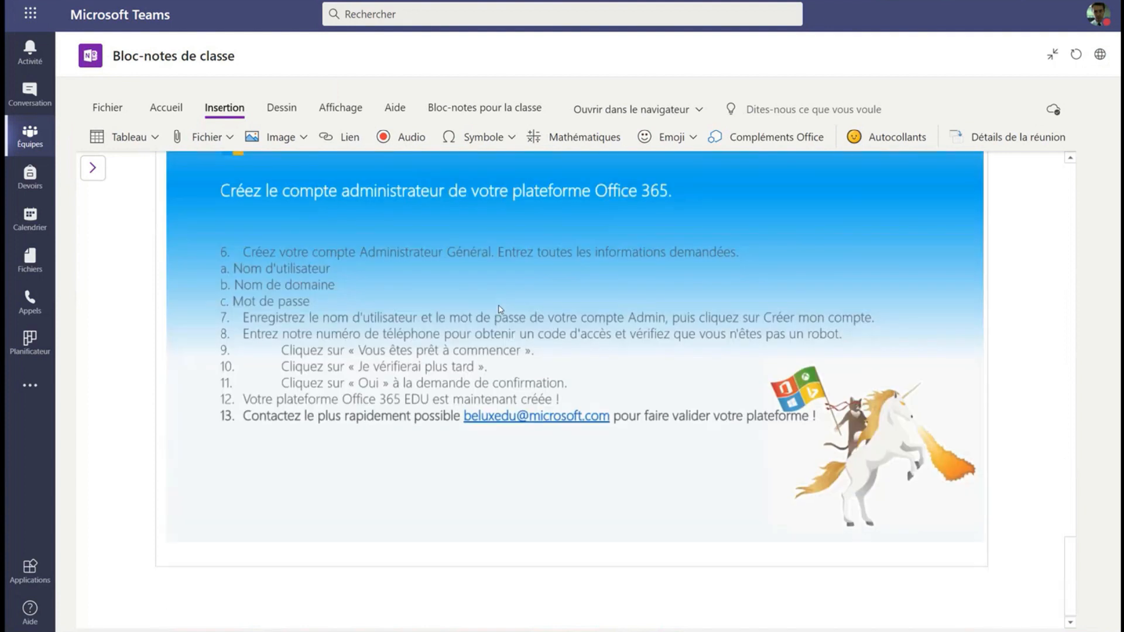
click(498, 380)
scroll(498, 380, up, 5)
scroll(497, 380, up, 15)
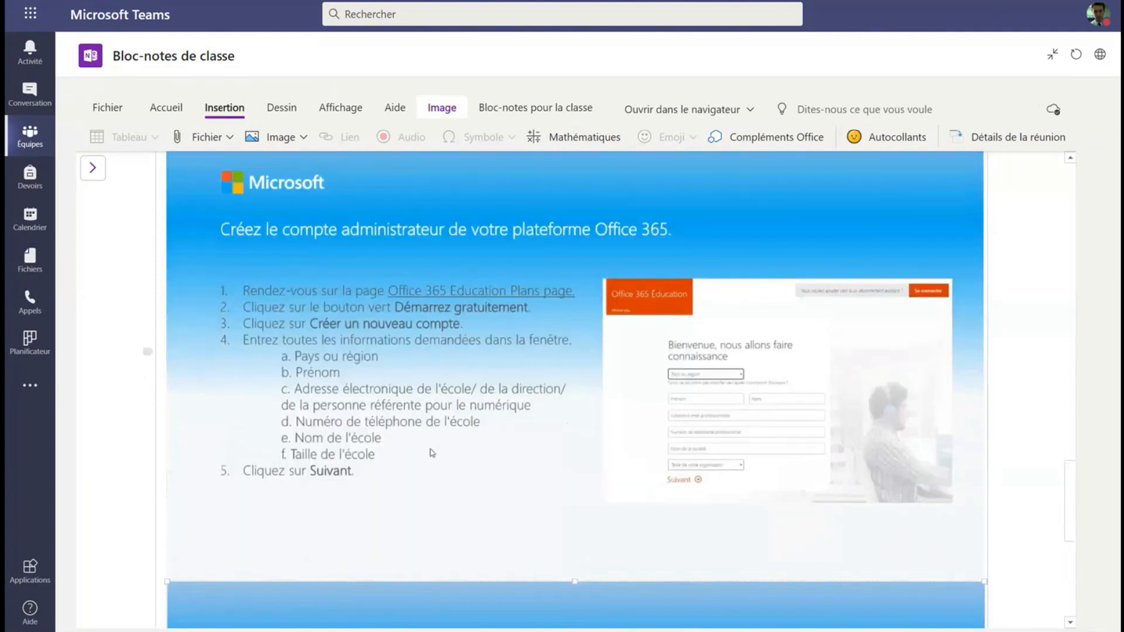
scroll(445, 433, up, 8)
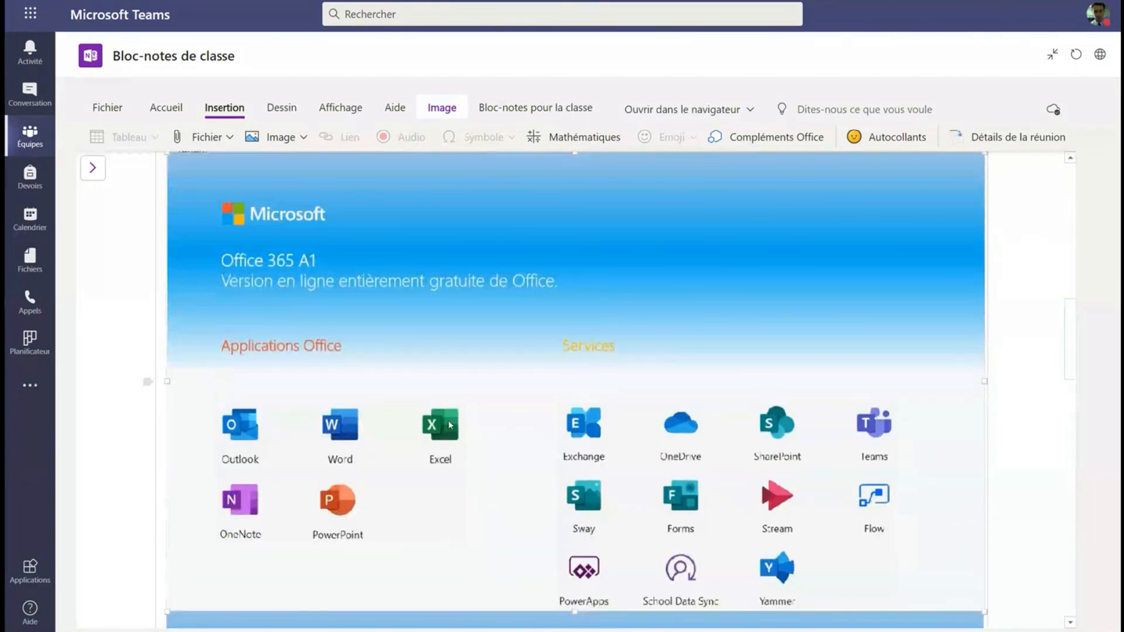
scroll(452, 427, down, 6)
Add the note Mes propres notes par-dessus in bold 36-point text over the printout's Office 365 A1 page, beside the Microsoft logo.
click(1015, 340)
drag(1015, 340, 661, 333)
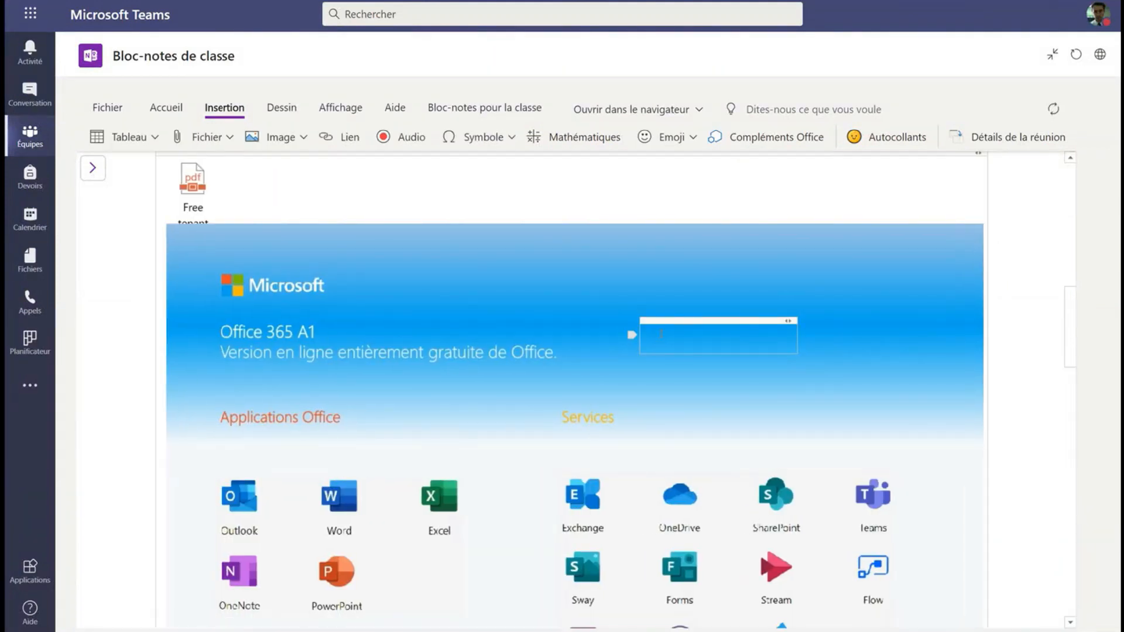
text(Mes propres notes par dessus)
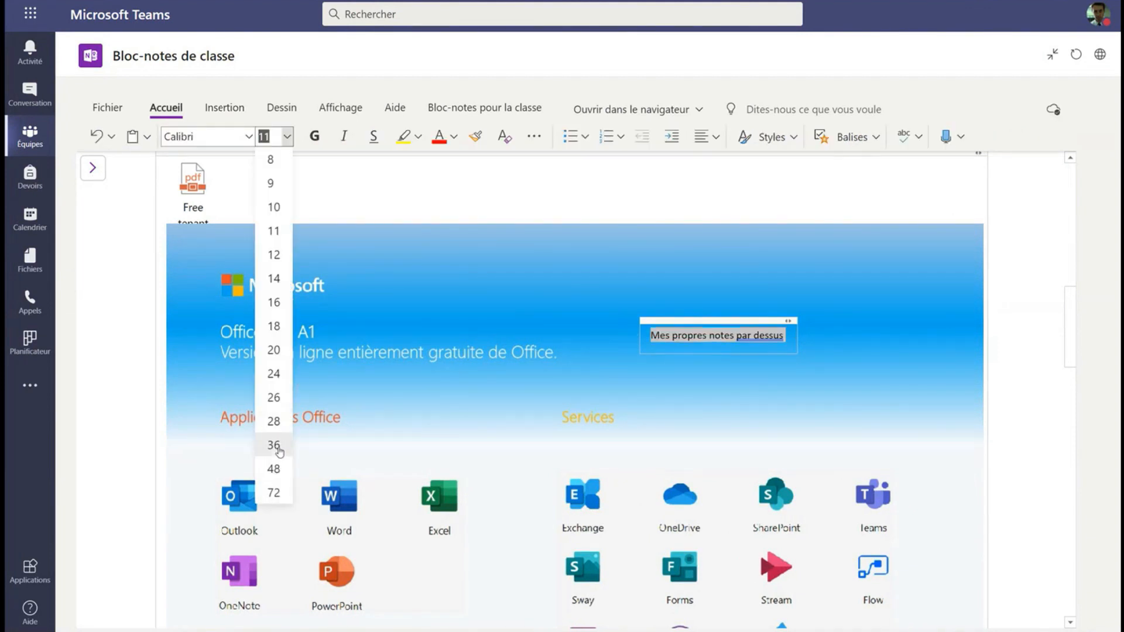
click(274, 446)
drag(662, 230, 424, 329)
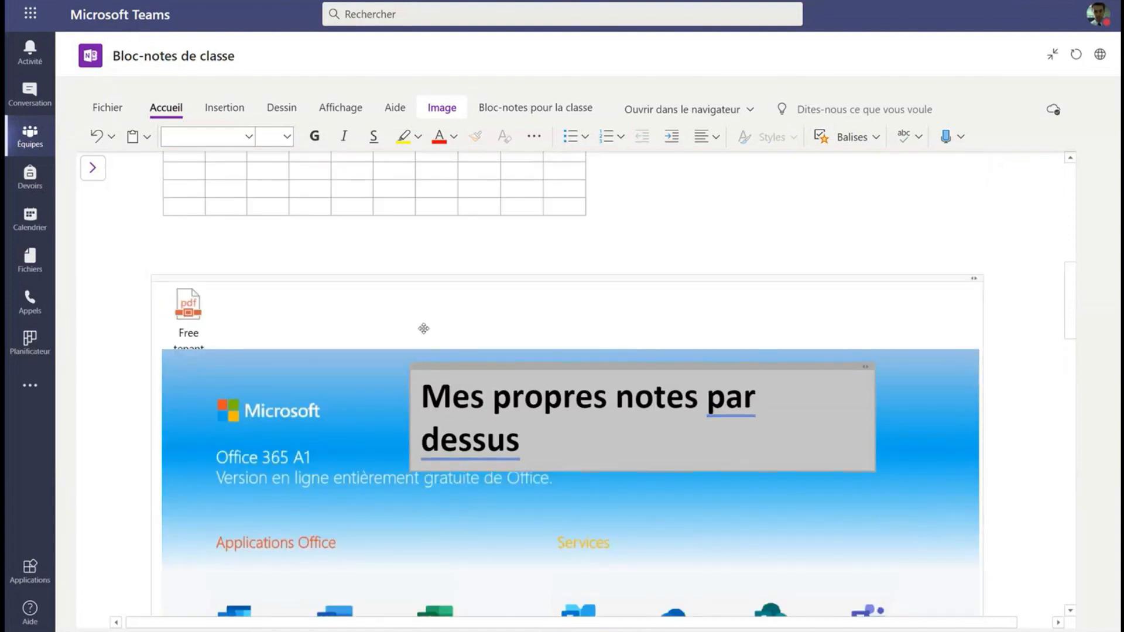
click(1032, 430)
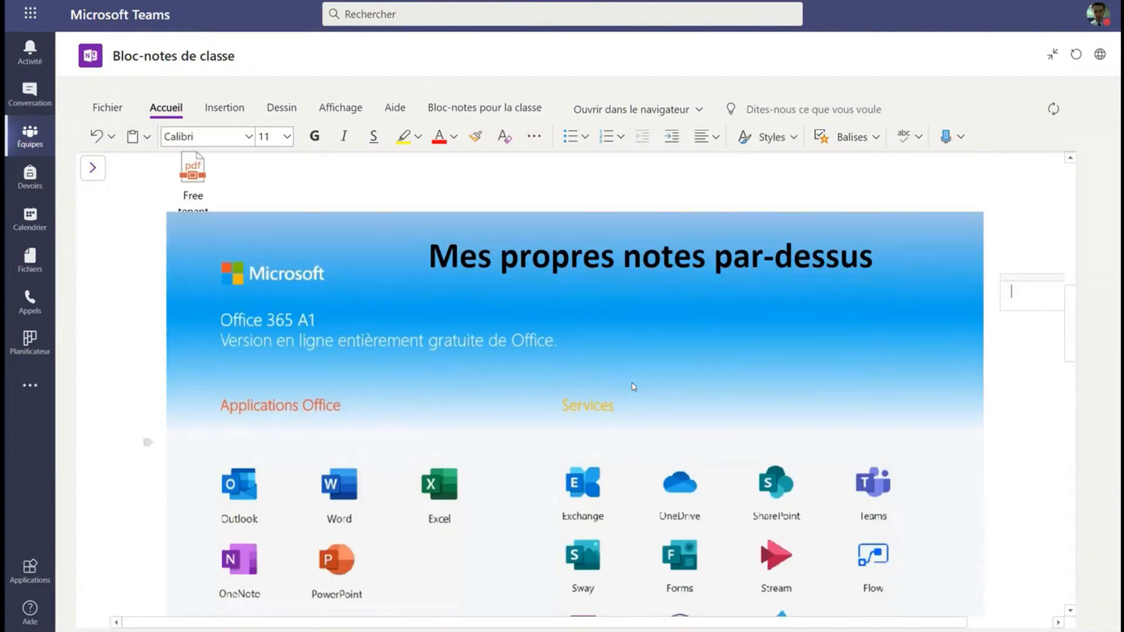
Circle the PowerPoint and Stream icons in red on the printout and join the two circles with a red line.
scroll(632, 386, down, 6)
scroll(633, 383, up, 4)
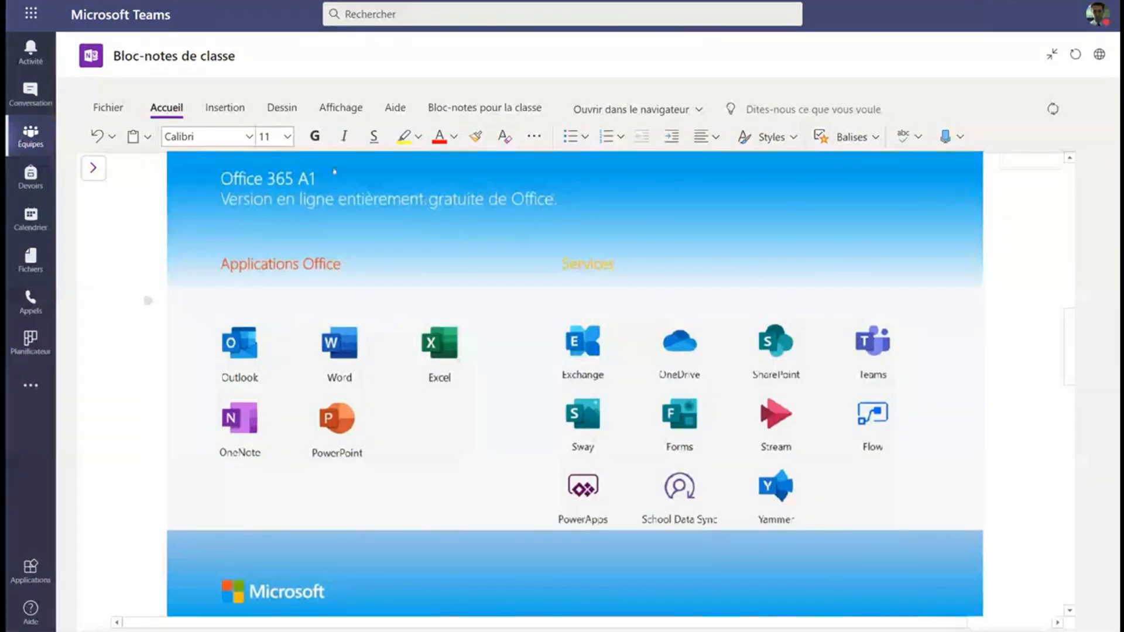
click(282, 107)
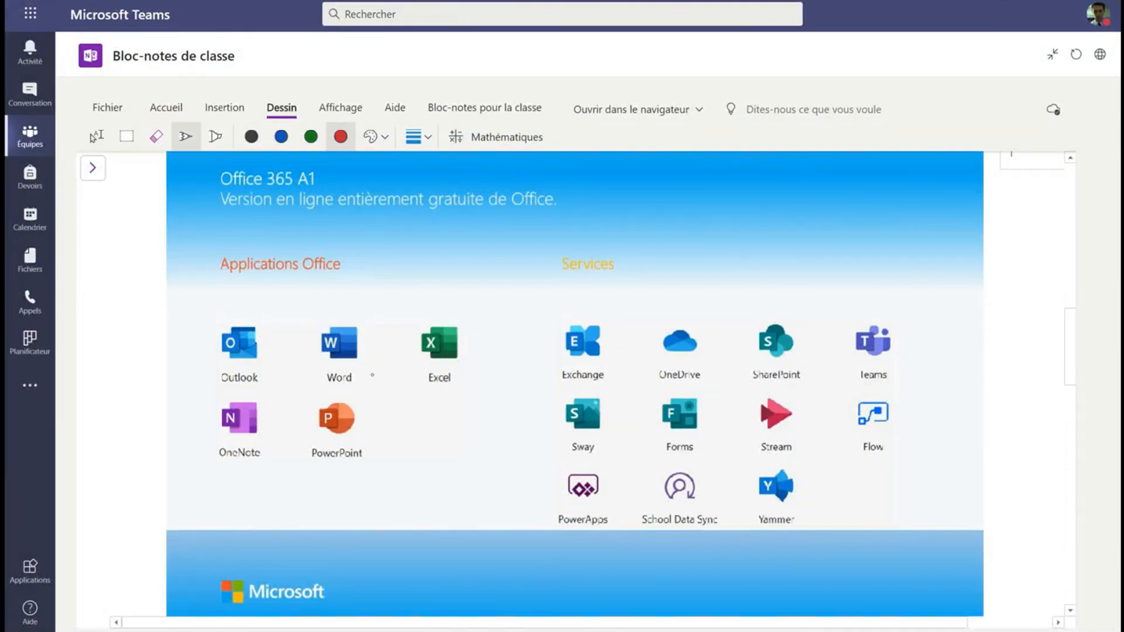
mouse_move(323, 393)
mouse_down()
mouse_move(328, 475)
mouse_move(369, 413)
mouse_move(348, 391)
mouse_up()
drag(732, 451, 386, 453)
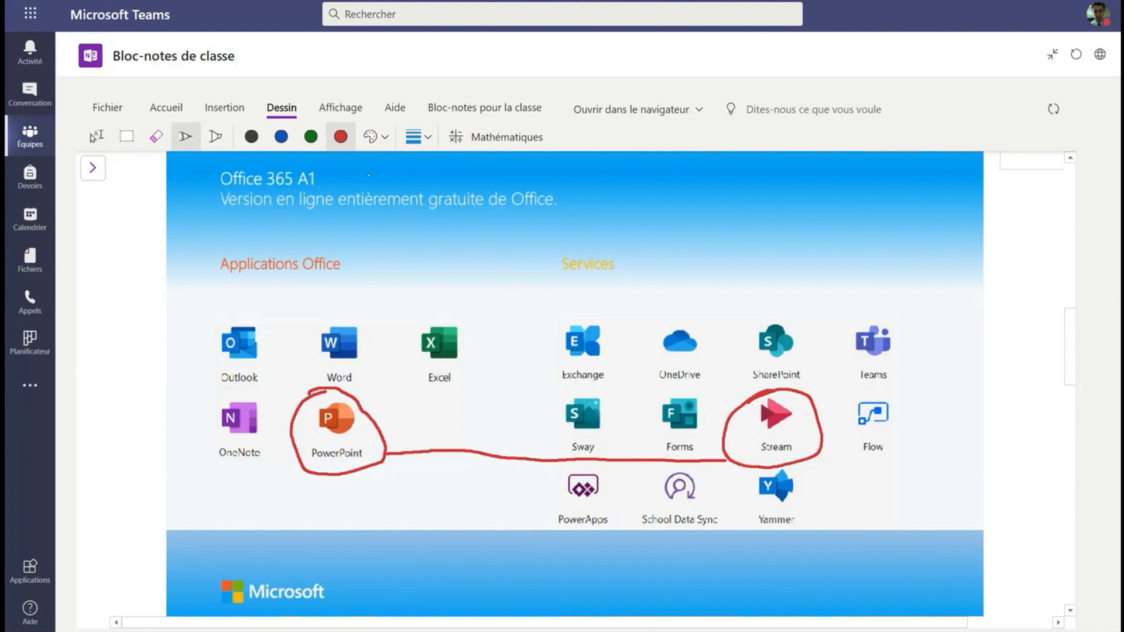
Circle the Excel and Sway icons in green on the printout and join the two circles with a green line.
click(311, 137)
drag(417, 346, 427, 320)
drag(500, 373, 561, 398)
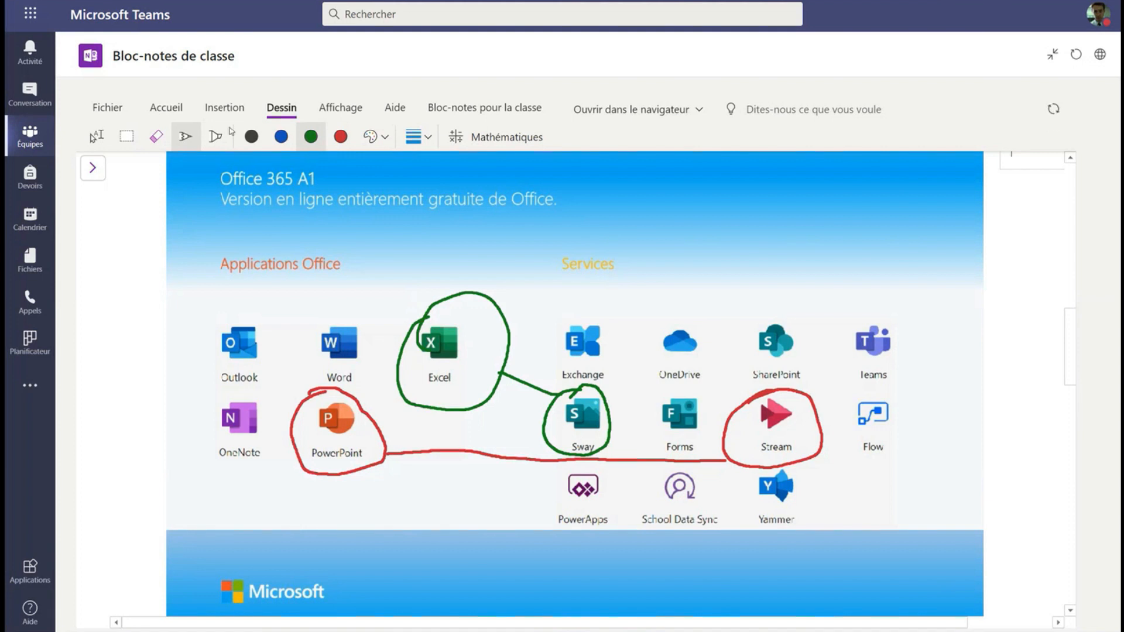
Add the text Repeter below the printout and insert the purple OneNote logo beneath it from an online image search for OneNote.
click(96, 136)
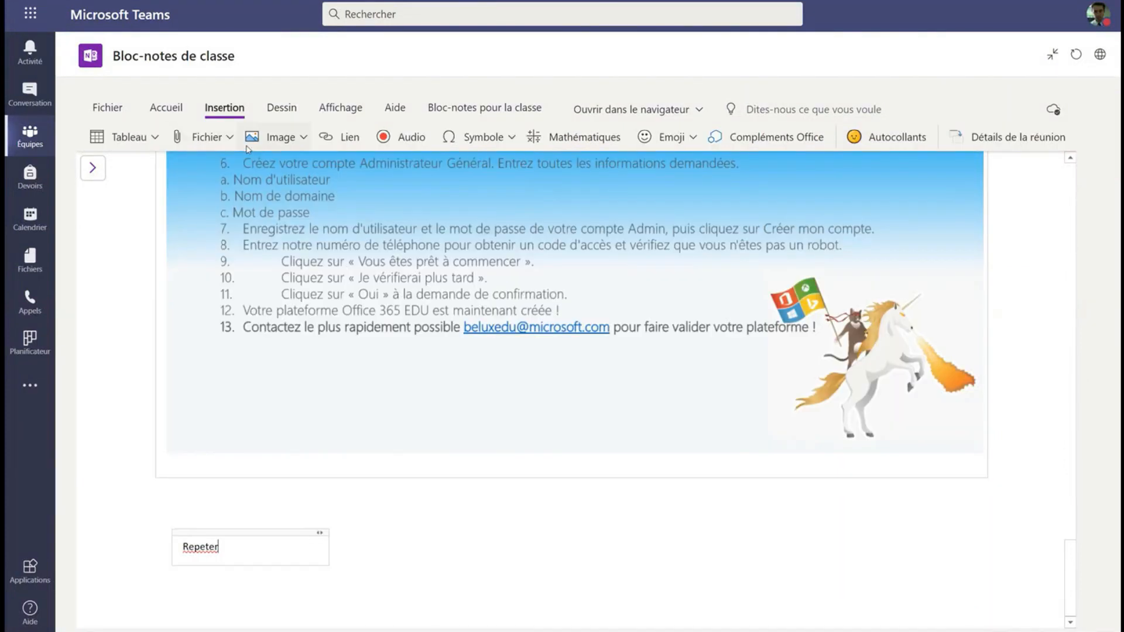
click(269, 137)
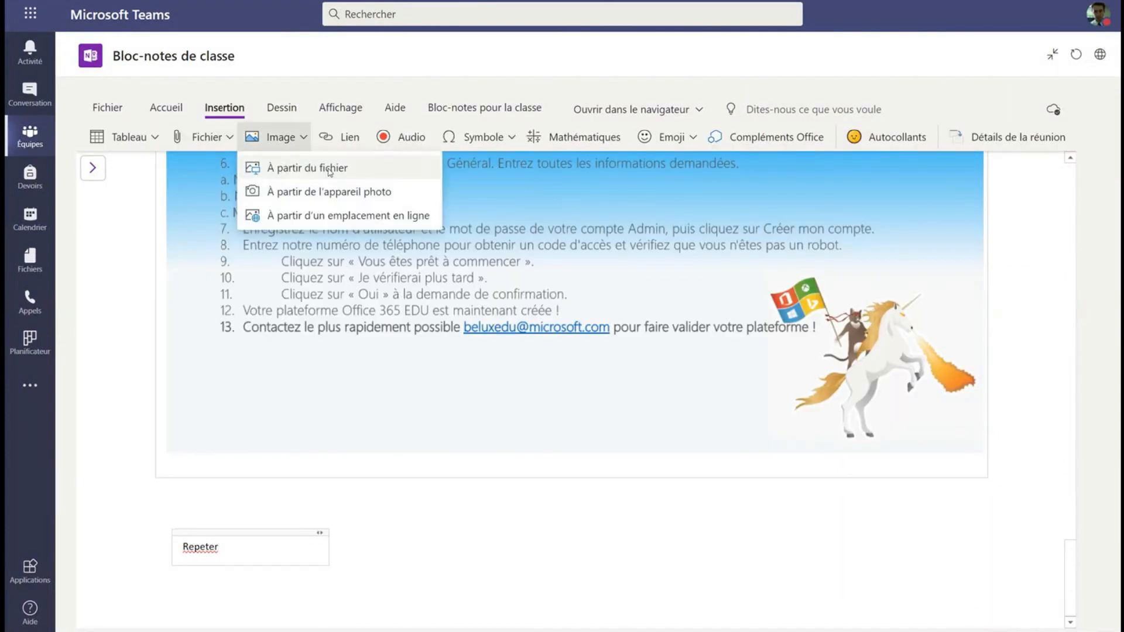
click(363, 216)
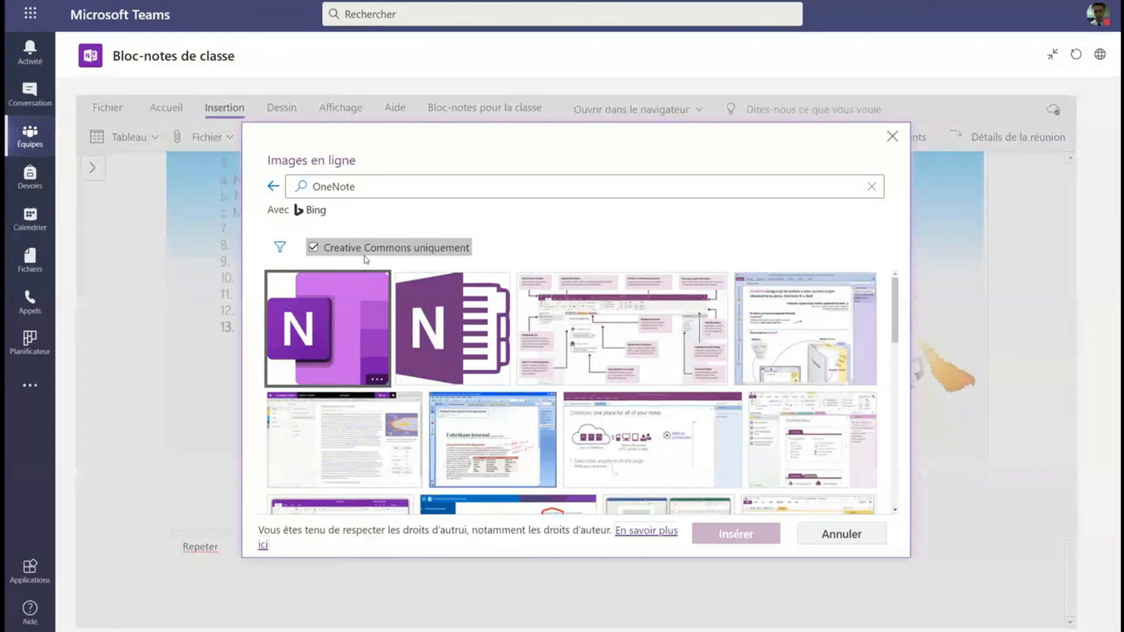
scroll(608, 369, down, 5)
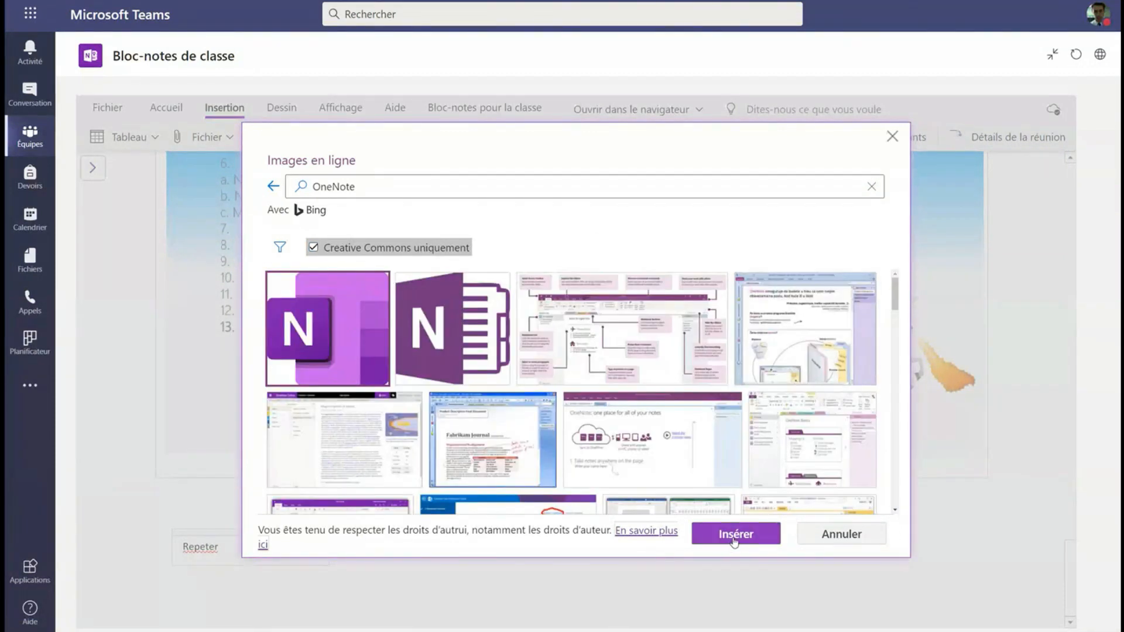
click(734, 534)
scroll(655, 440, down, 1)
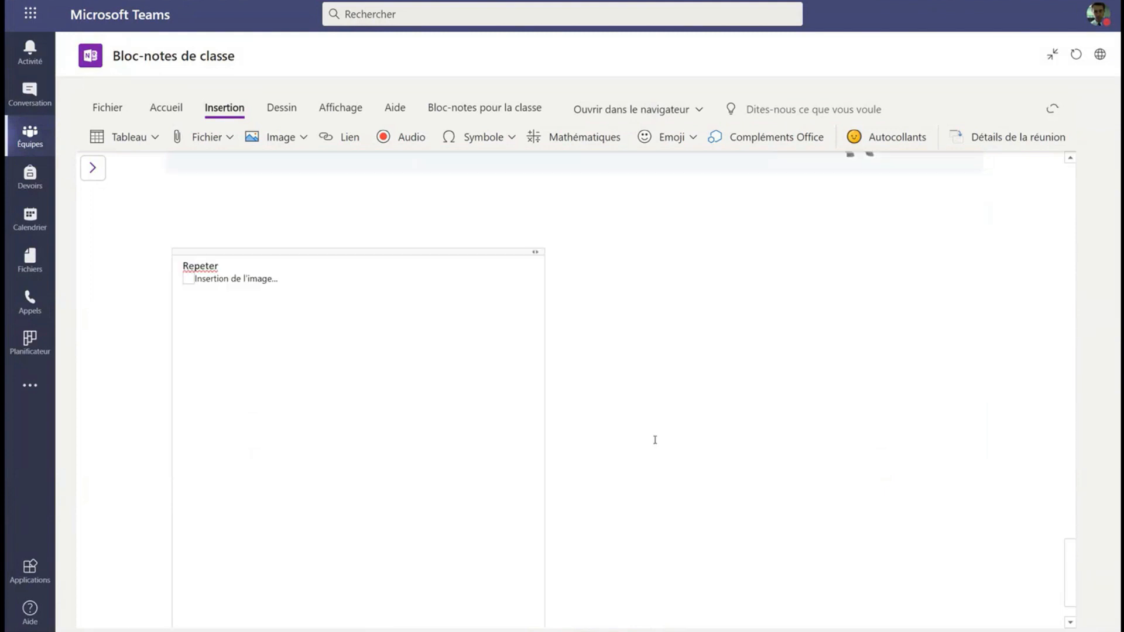
Create a new frame beside the OneNote logo and start inserting a picture from the camera.
click(441, 354)
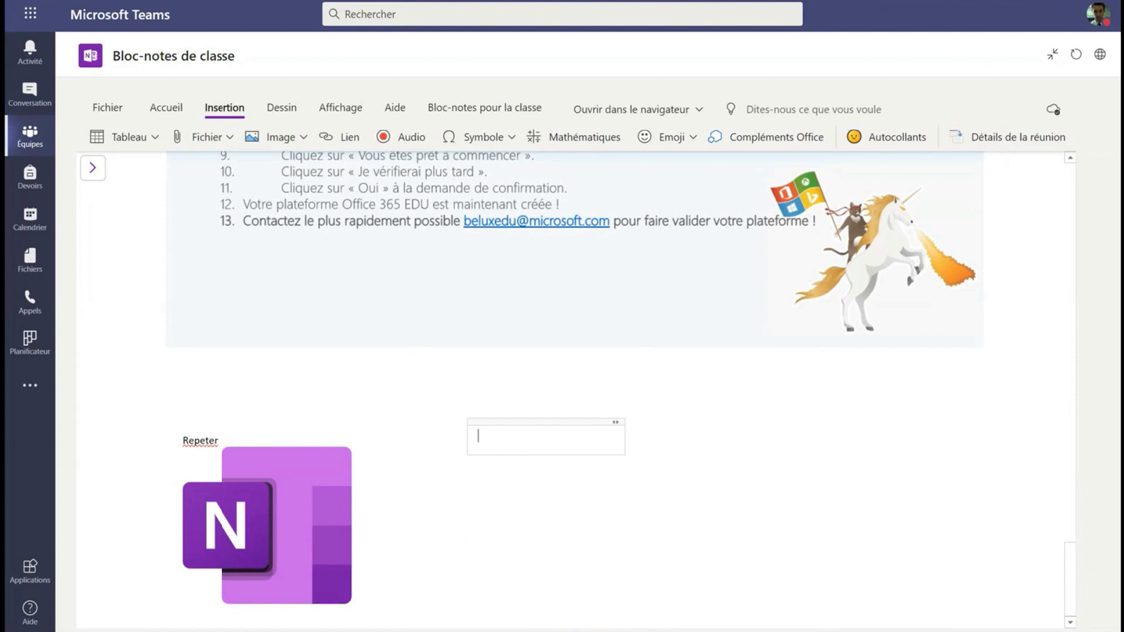
click(300, 142)
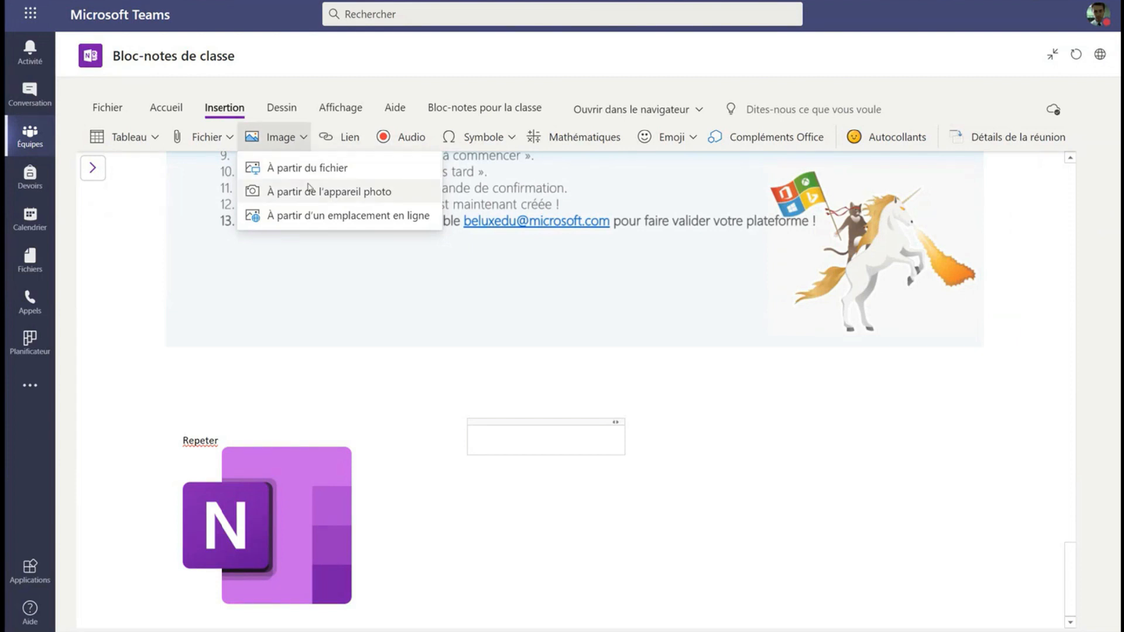
click(322, 192)
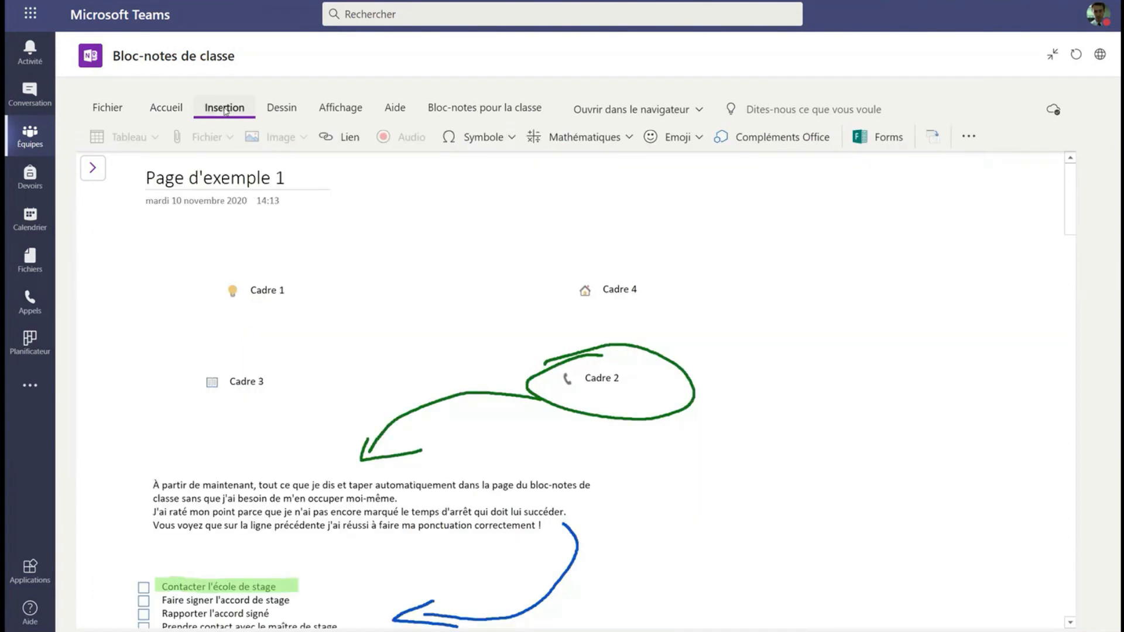
Create a new frame beside Cadre 2 and insert an audio recording in it, stopping the recording after a short spoken sample.
click(873, 296)
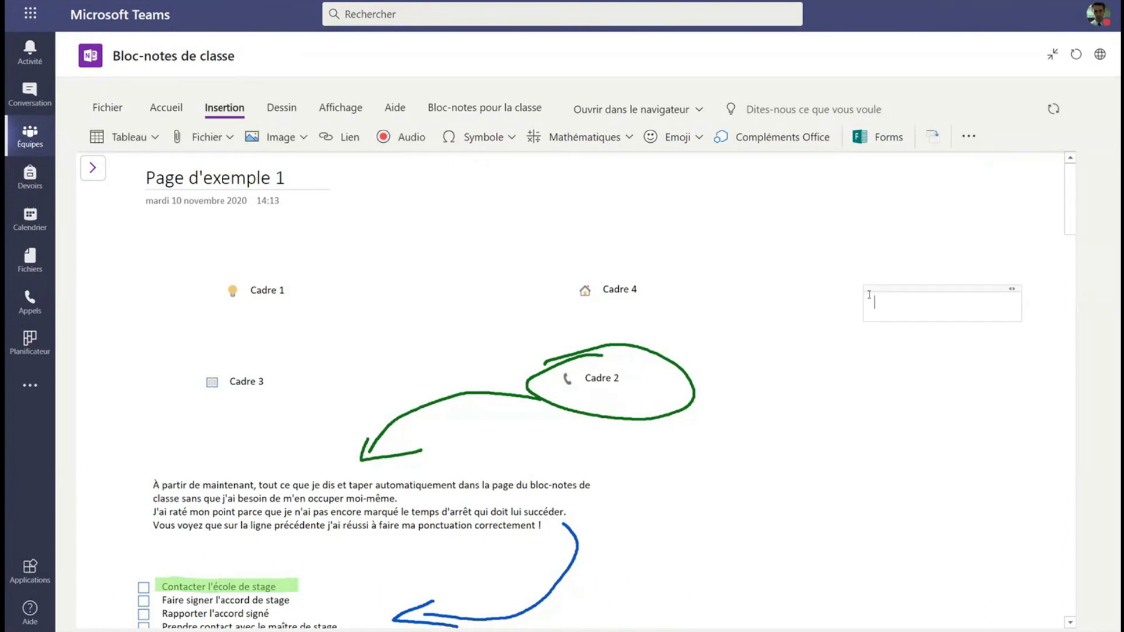
drag(872, 294, 803, 347)
click(845, 366)
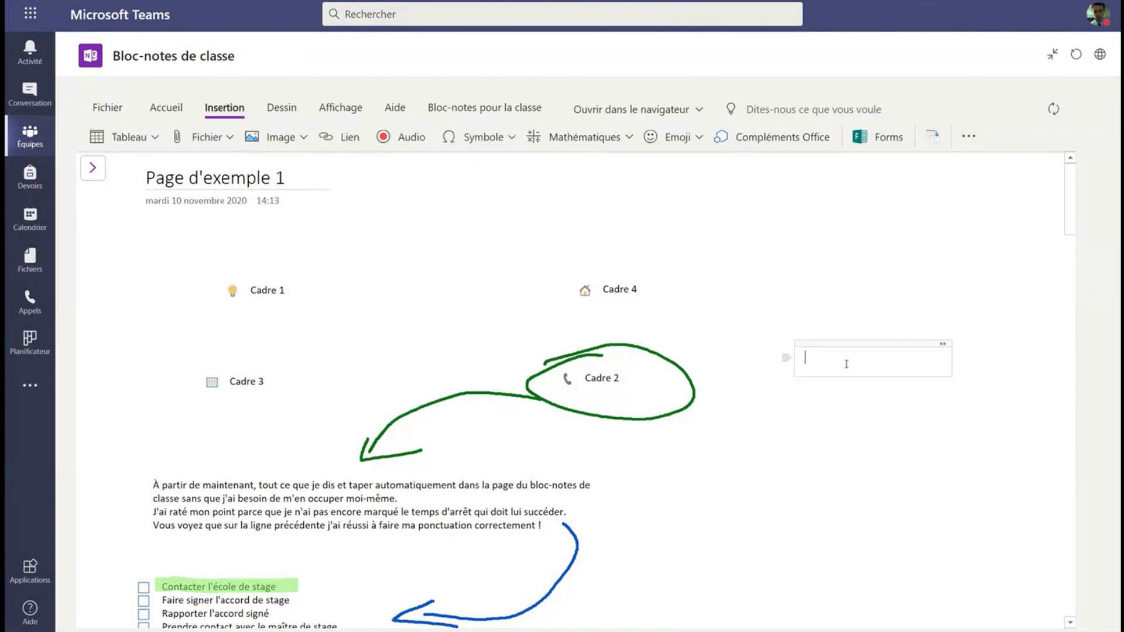
click(401, 142)
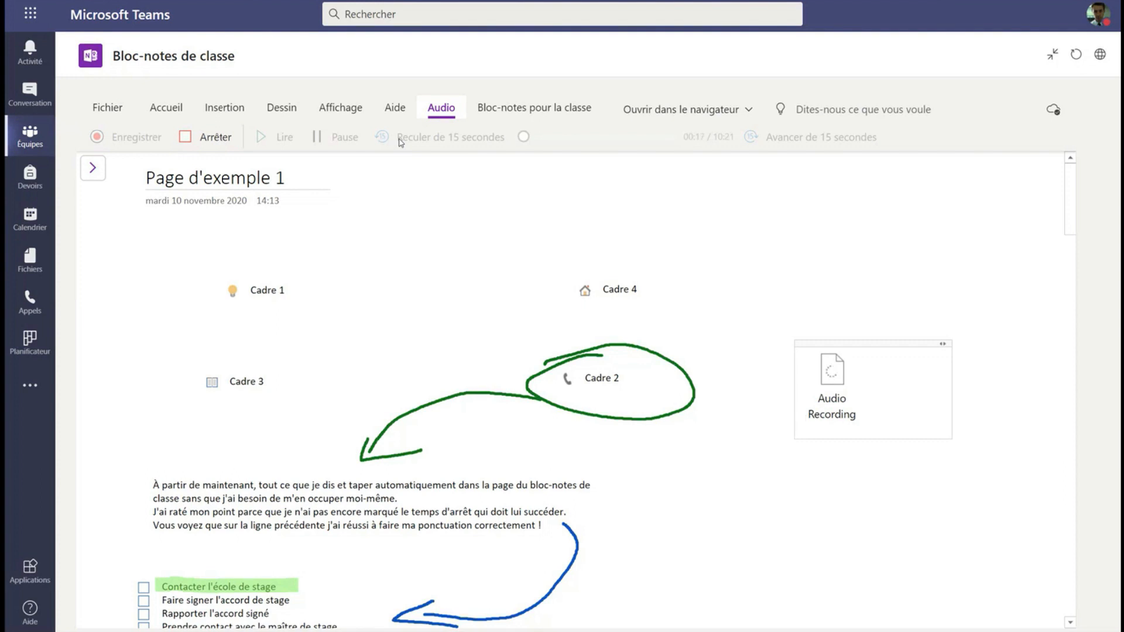
click(206, 139)
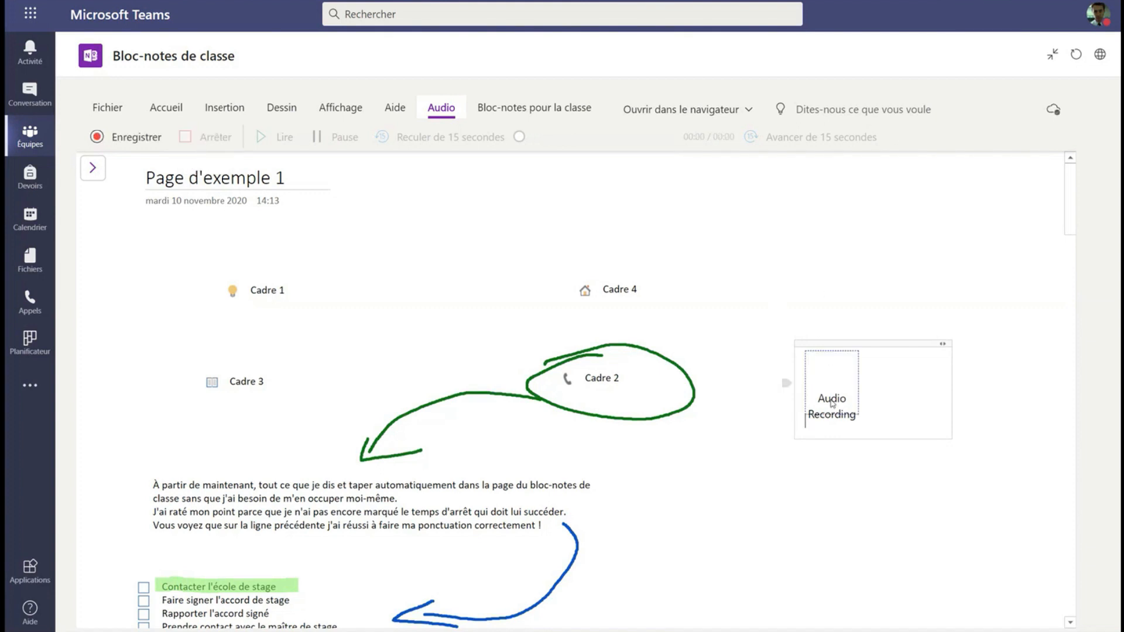
scroll(839, 385, down, 3)
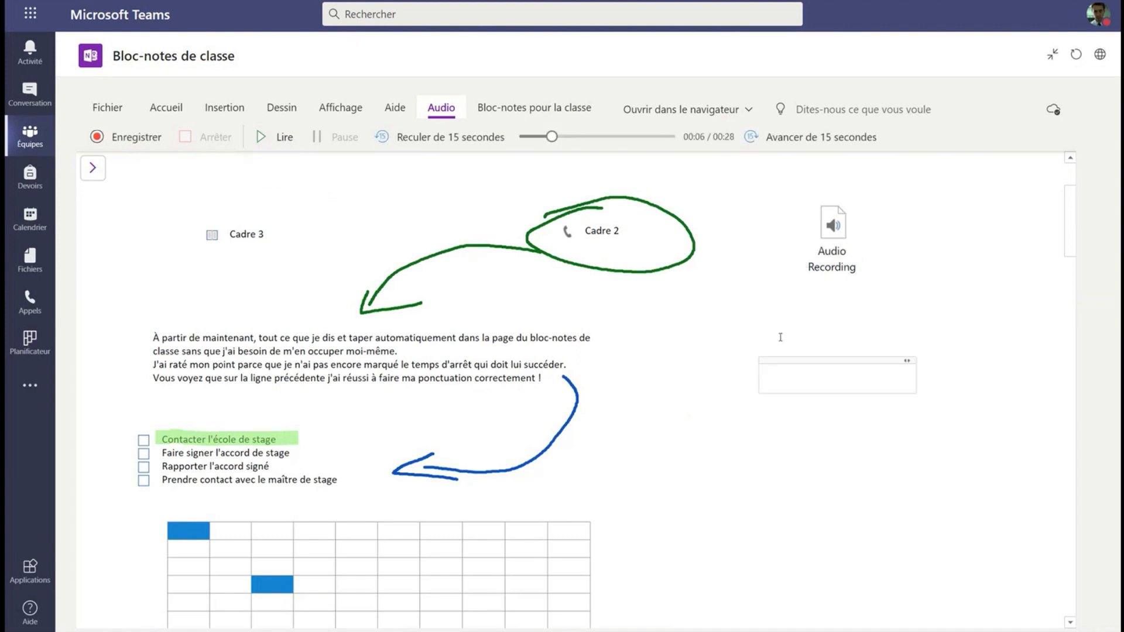
click(770, 395)
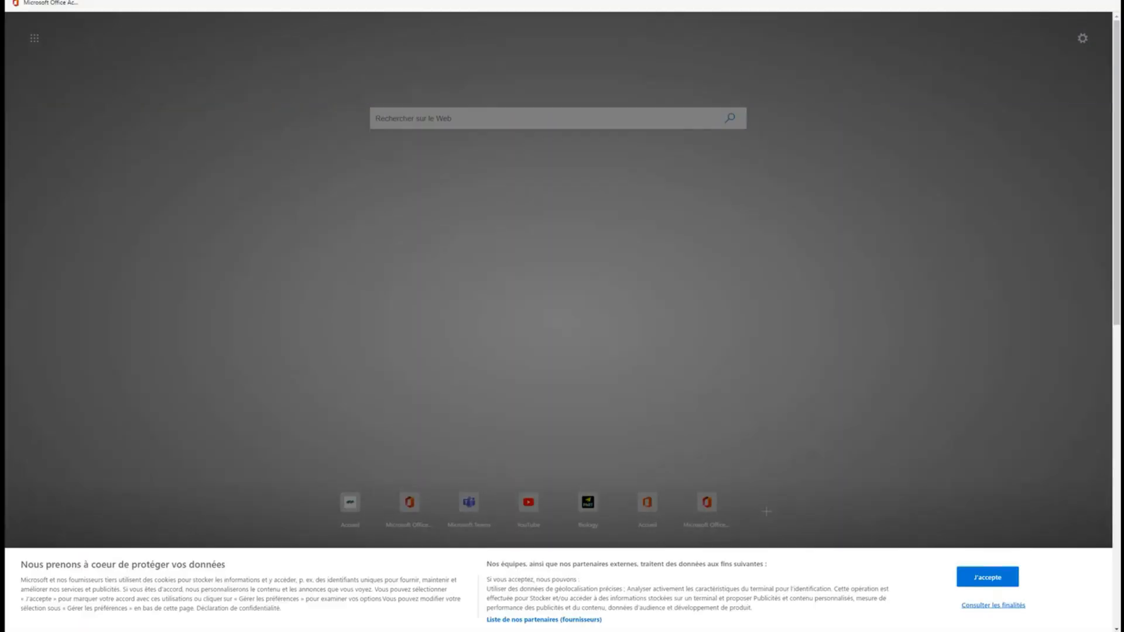
text(youtube)
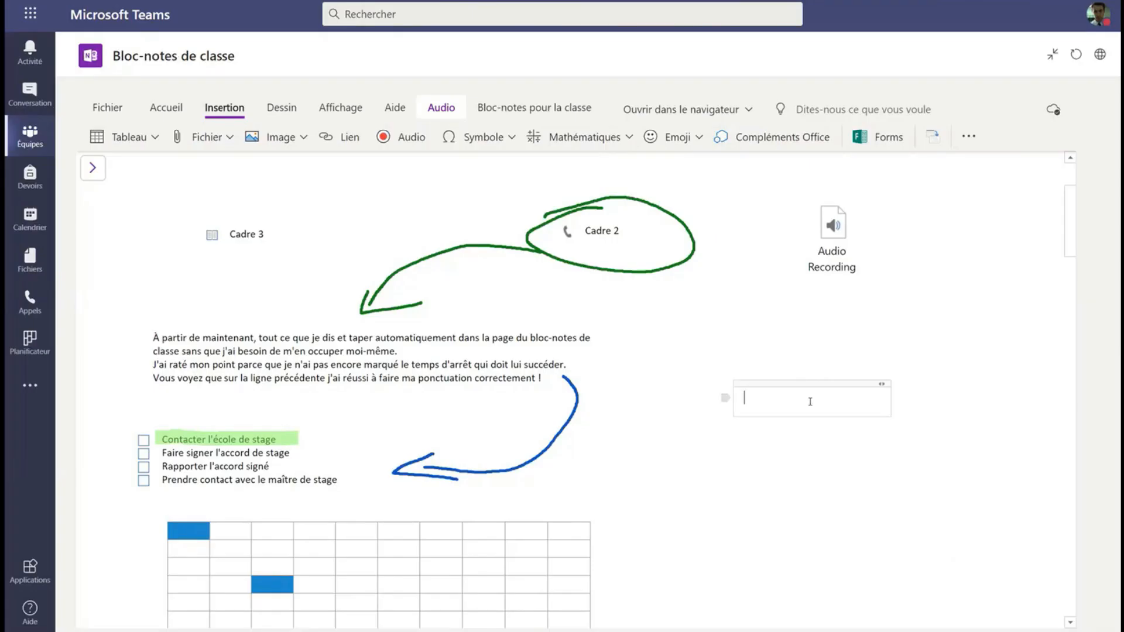
text(https://www.youtube.com/watch?v=w350H26pYwA)
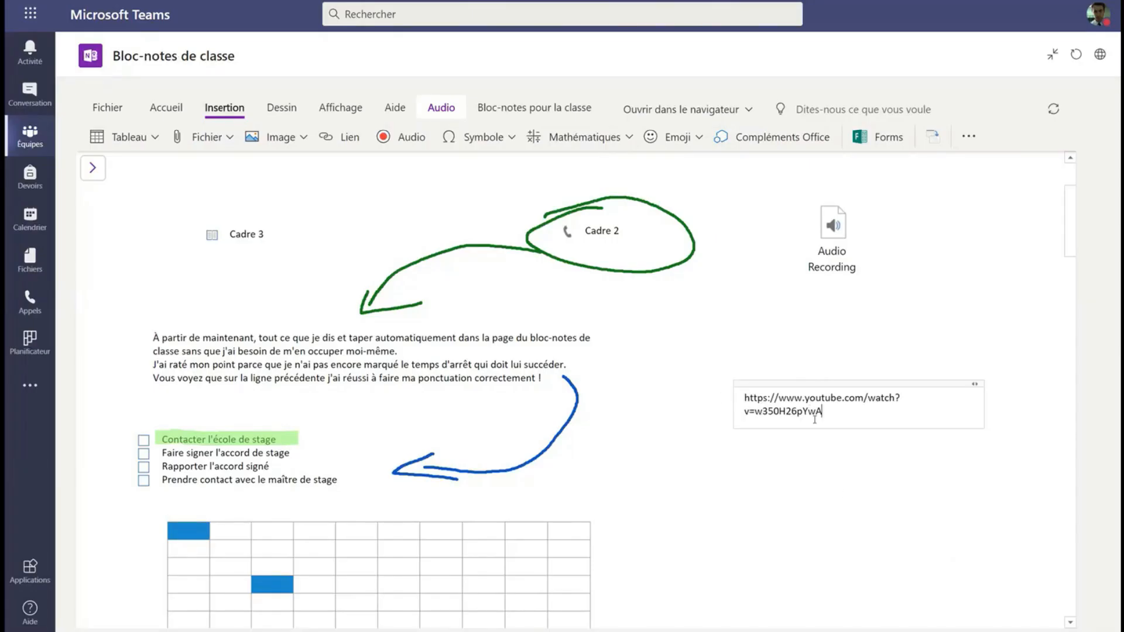
key(Return)
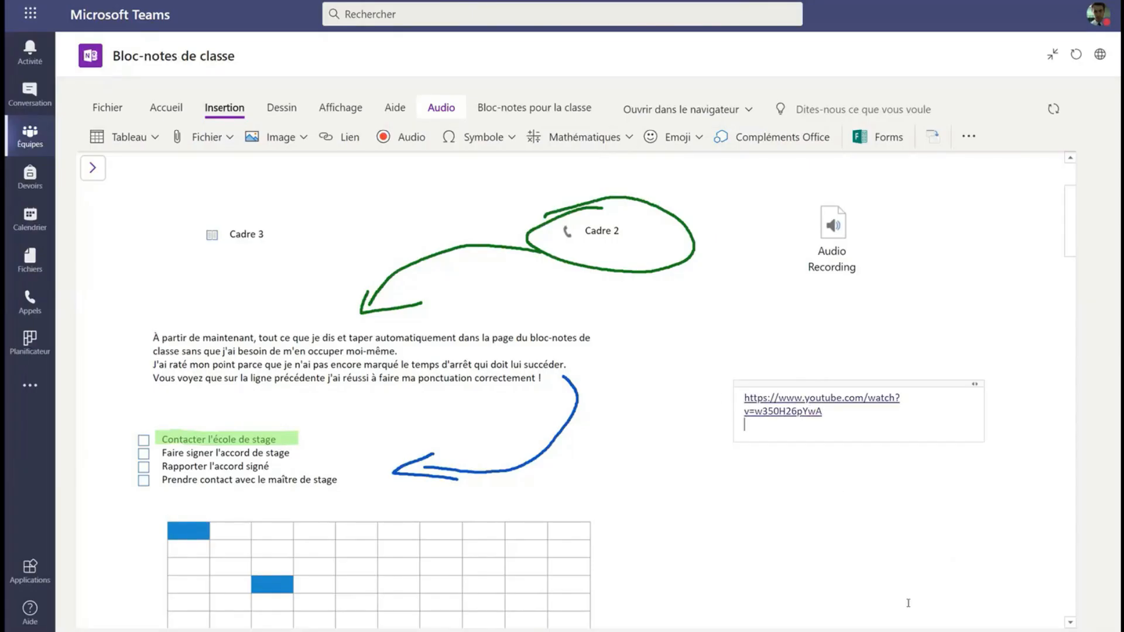
Play the embedded Vendée Globe video for a few seconds directly in the notebook page and pause it.
scroll(855, 414, up, 5)
scroll(858, 416, down, 3)
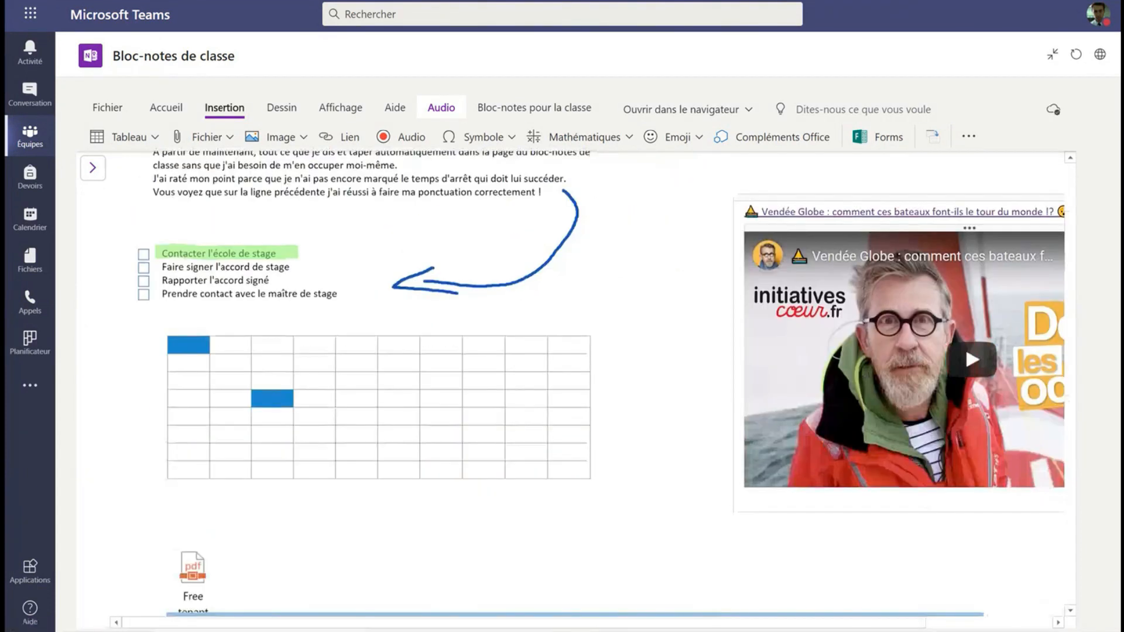
scroll(384, 618, right, 5)
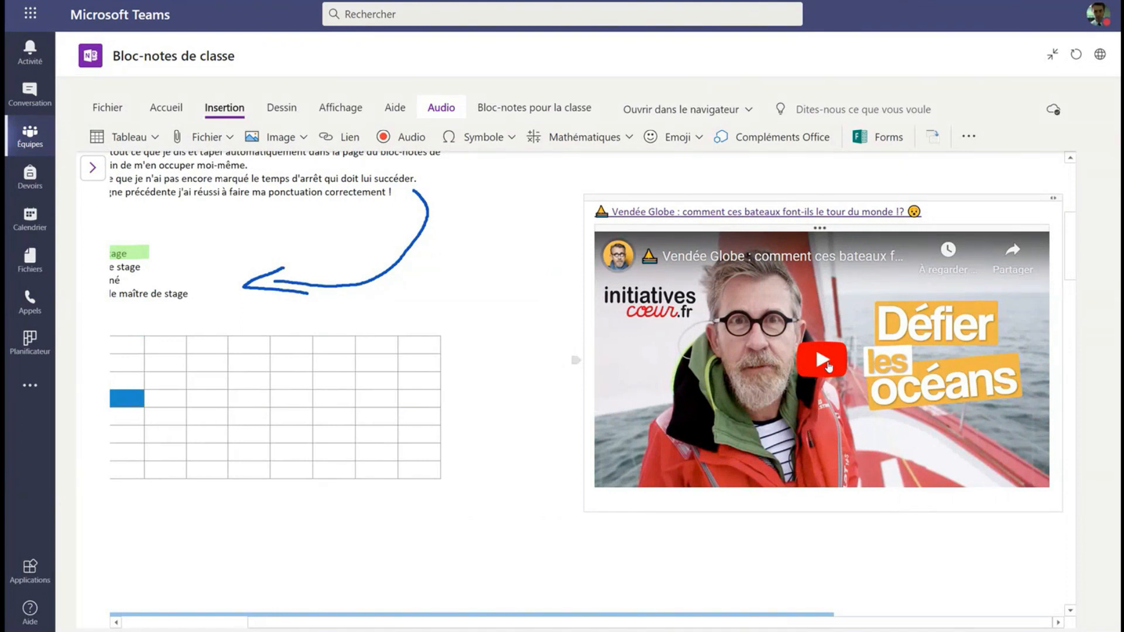
click(823, 360)
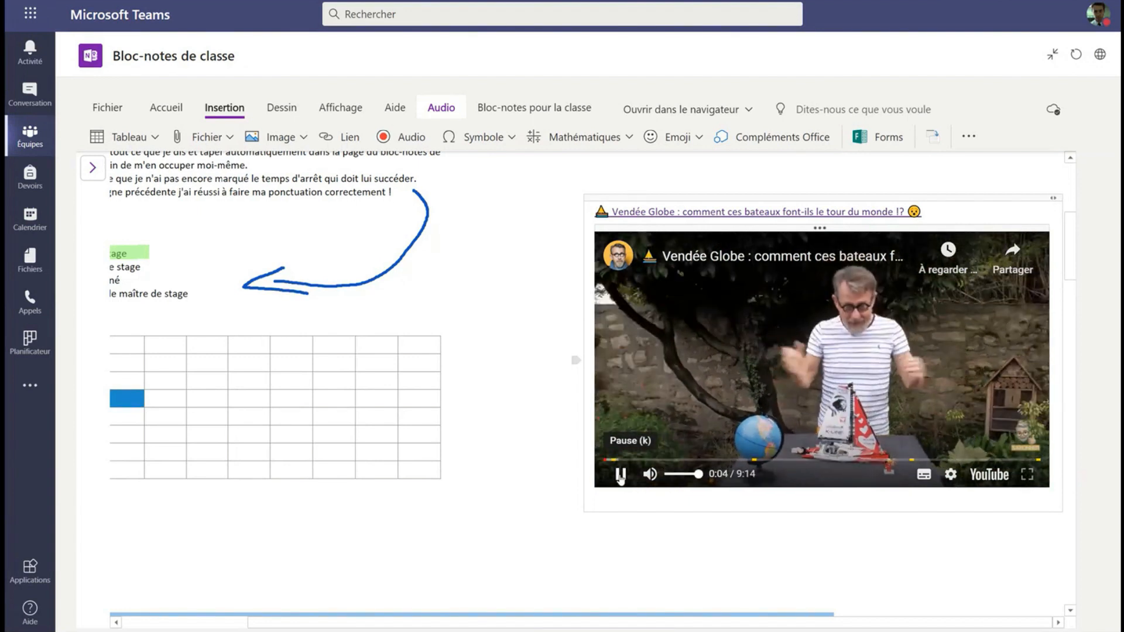
click(621, 474)
click(948, 342)
Move the audio recording frame up beside the page title to free space above the video.
scroll(927, 353, up, 5)
scroll(773, 339, down, 6)
scroll(807, 295, up, 5)
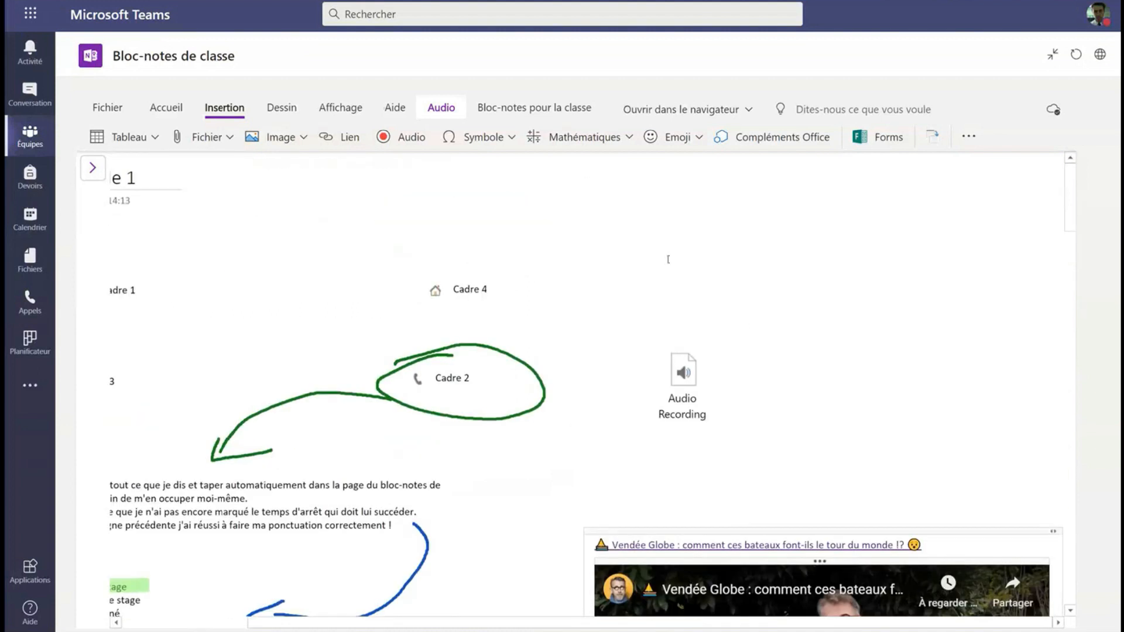
scroll(738, 304, down, 8)
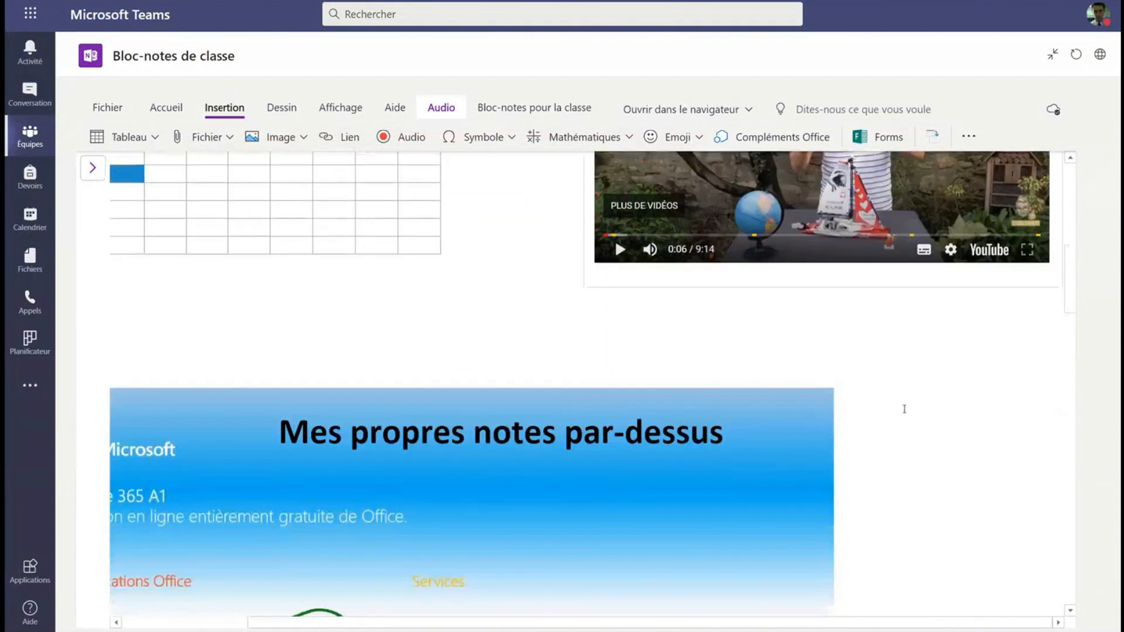
scroll(923, 376, up, 8)
drag(726, 343, 301, 187)
click(593, 211)
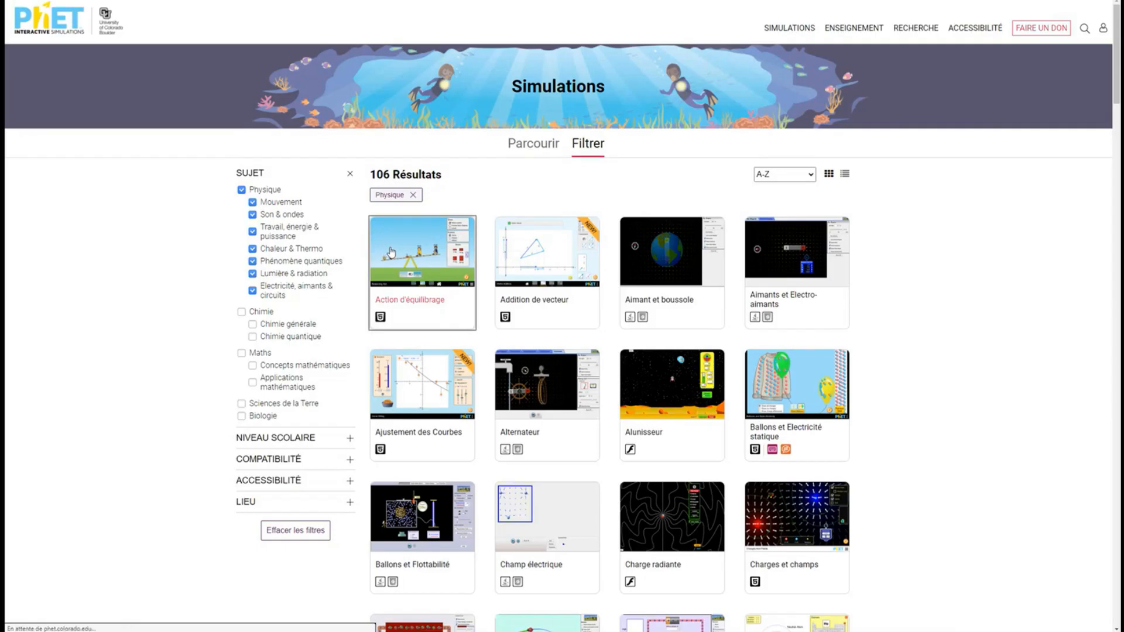
click(389, 248)
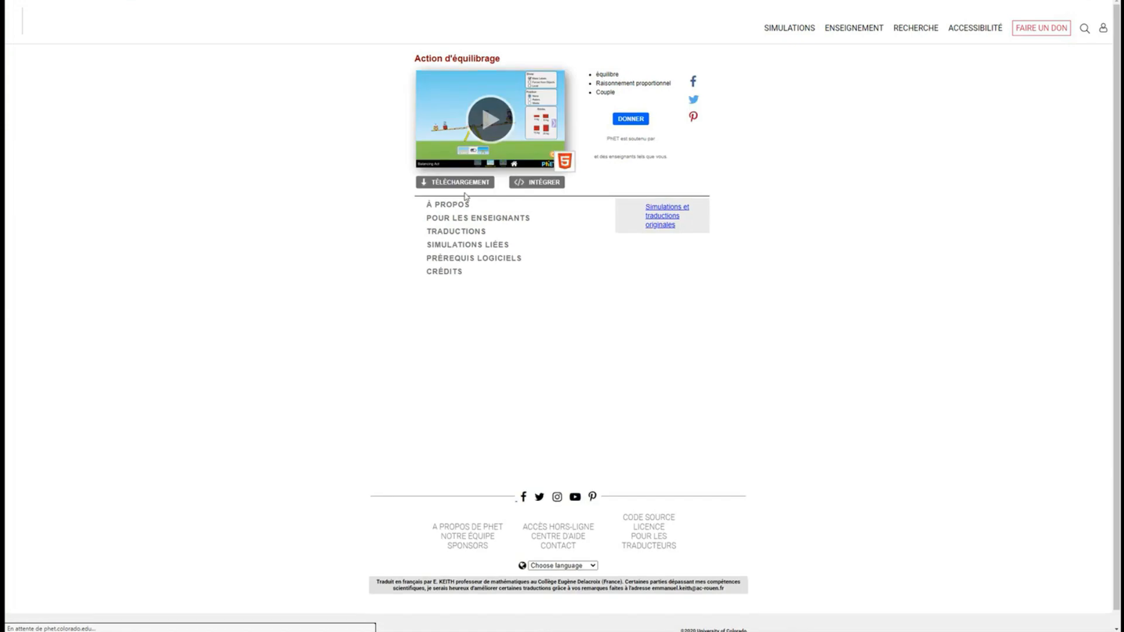
click(479, 121)
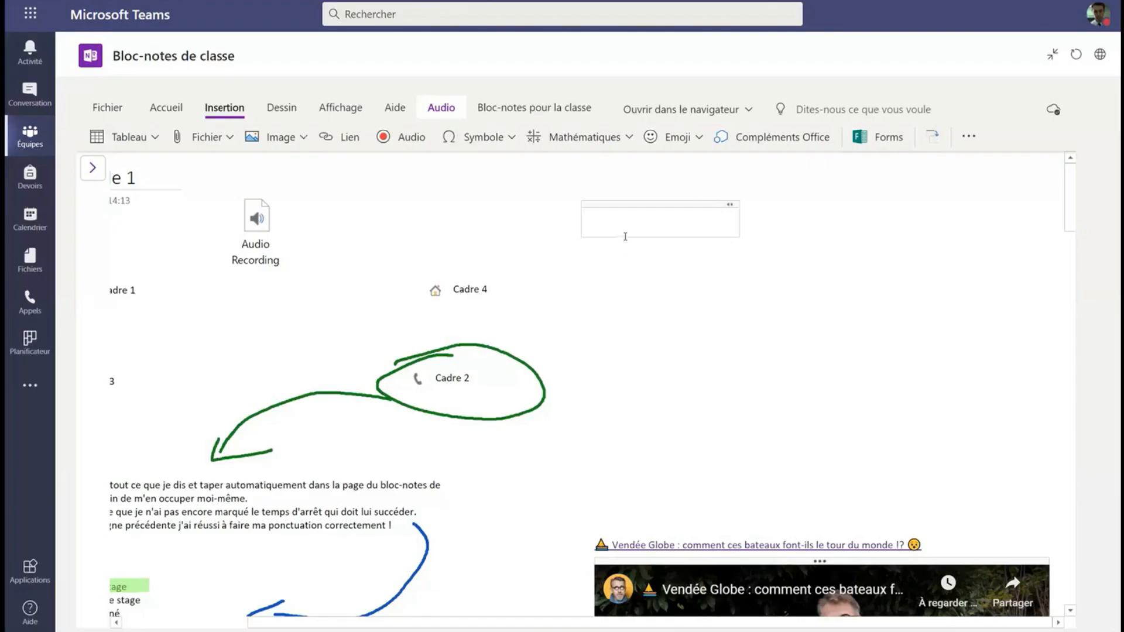
text(https://phet.colorado.edu/sims/html/balancing-act/latest/balancing-act_fr.html)
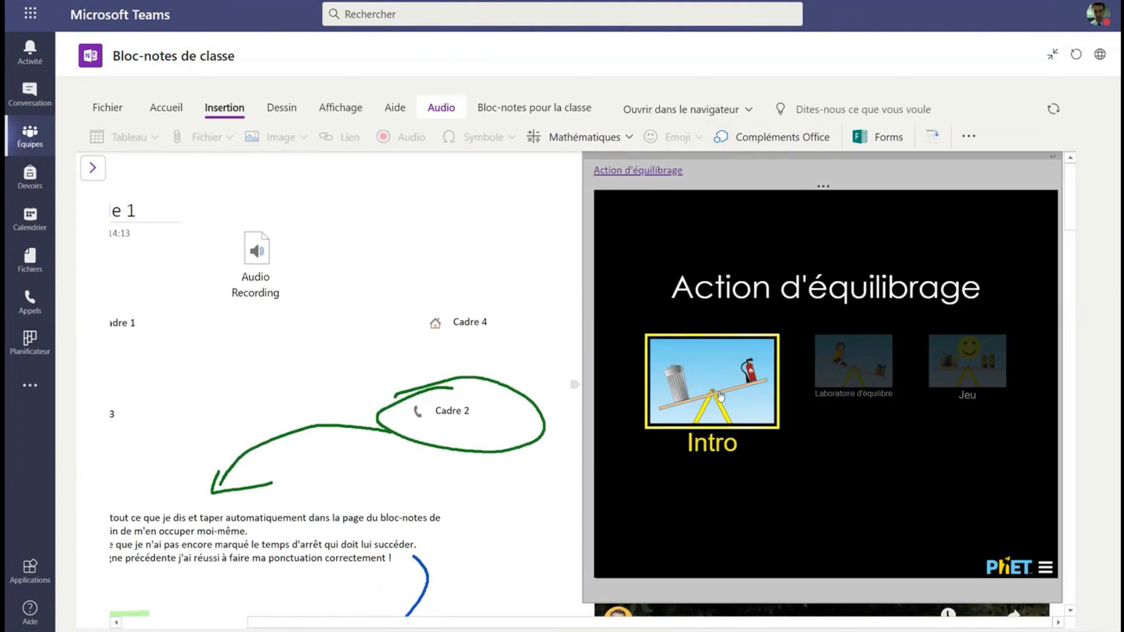
Open the simulation's Intro, place both 5 kg extinguishers and the 10 kg bin on opposite sides of the plank, and remove the supports.
click(721, 397)
drag(937, 446, 685, 387)
drag(971, 442, 717, 391)
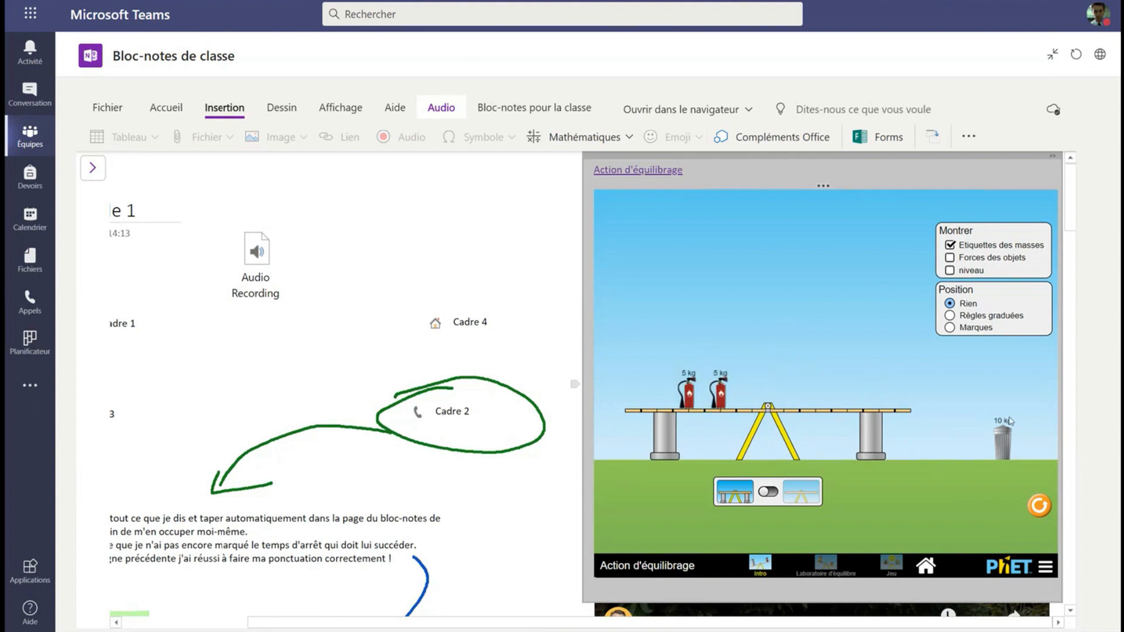
drag(1003, 449, 864, 400)
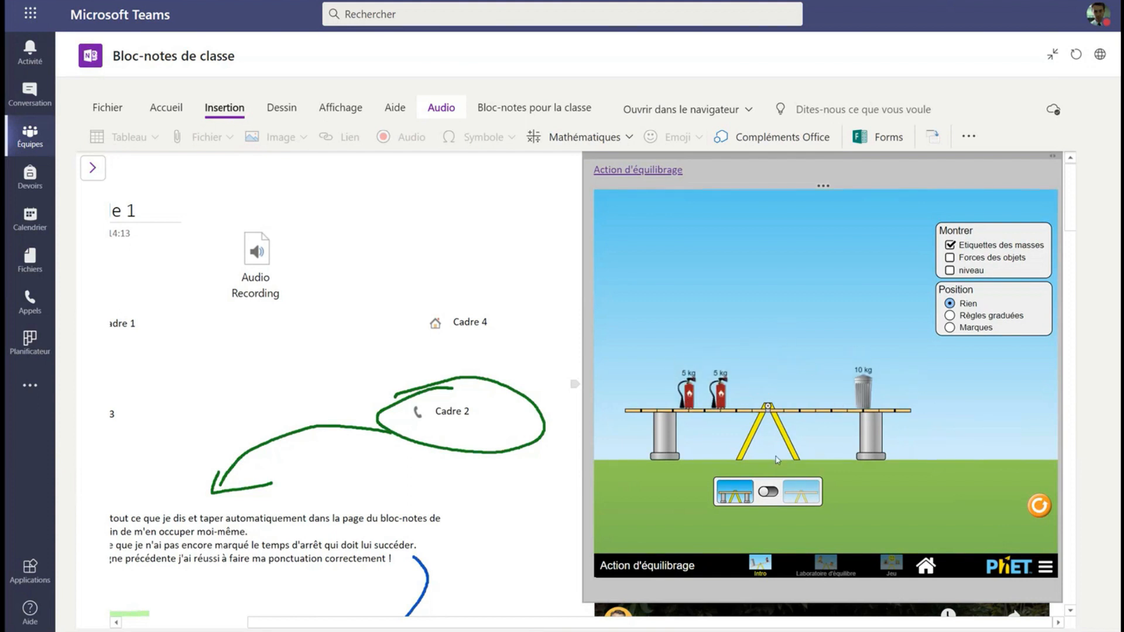
click(772, 493)
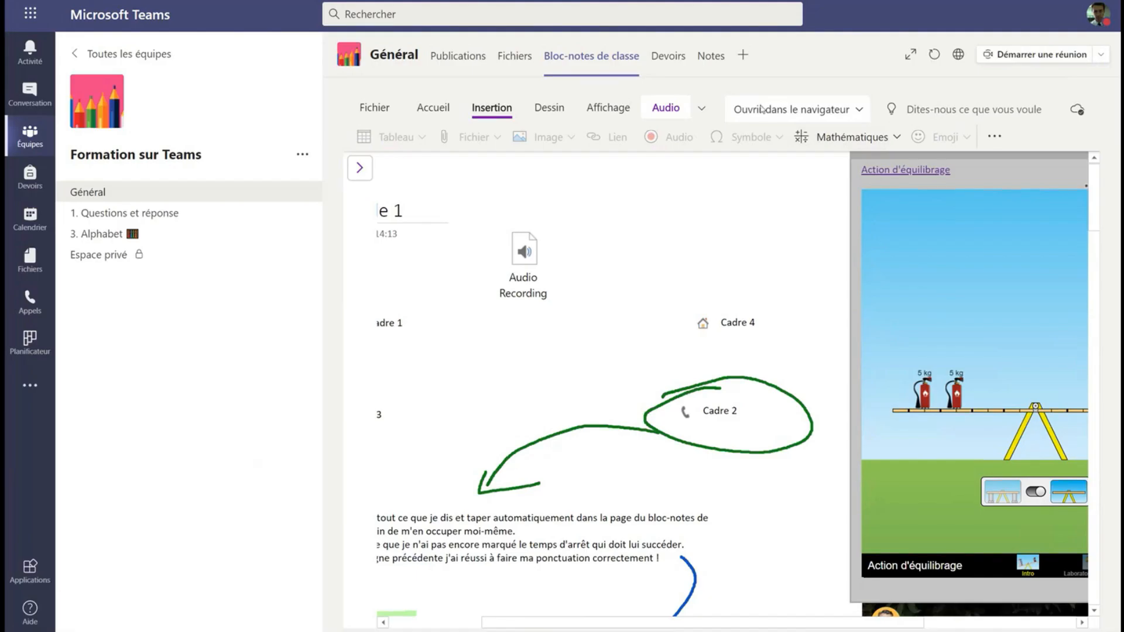
Open the class notebook in the OneNote for Windows 10 desktop app and look through the whole example page.
click(833, 113)
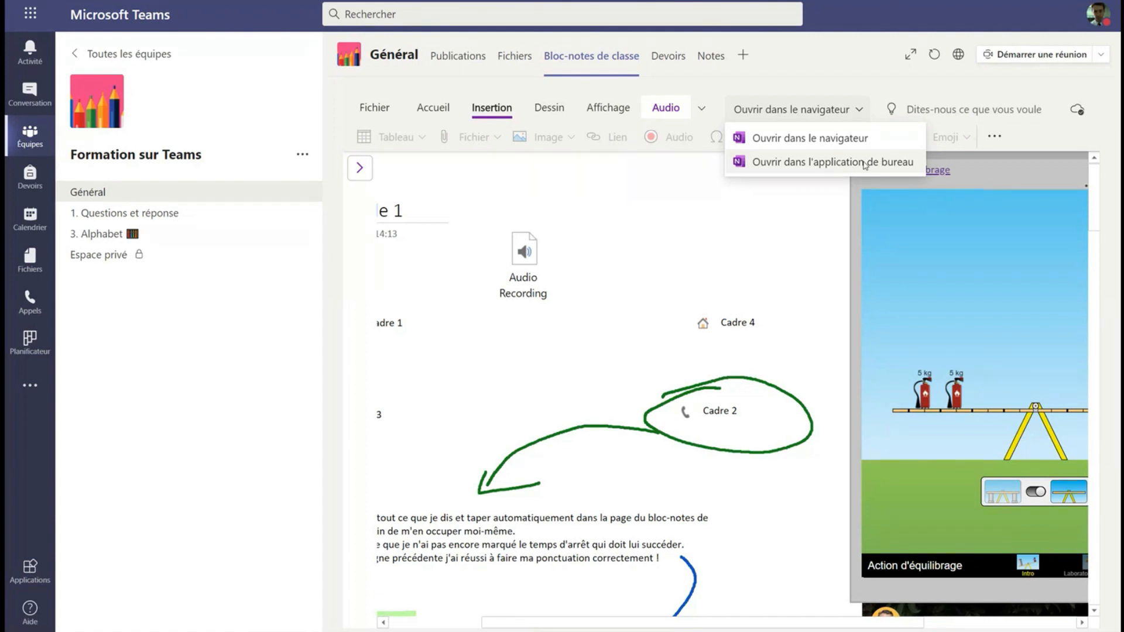
click(834, 168)
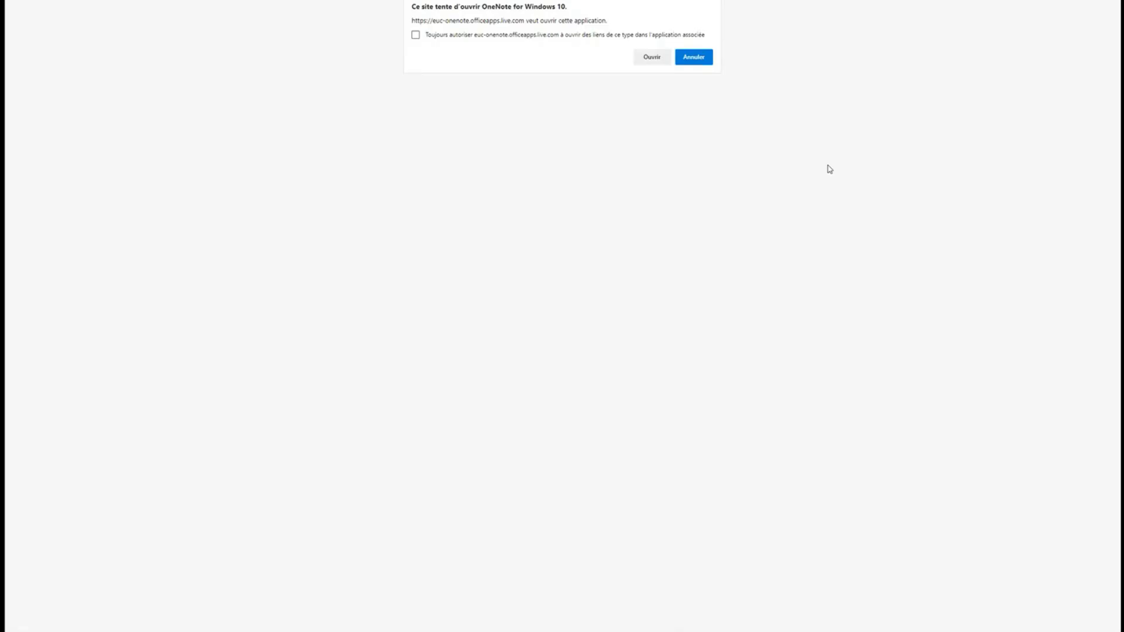
click(646, 59)
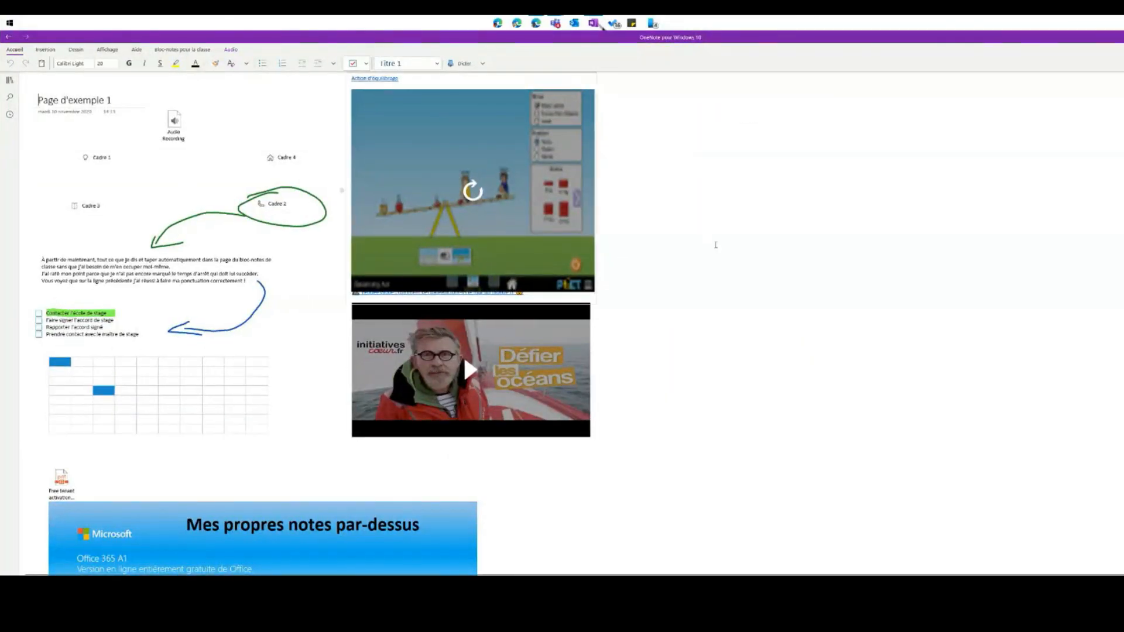
scroll(463, 354, down, 10)
scroll(446, 344, up, 10)
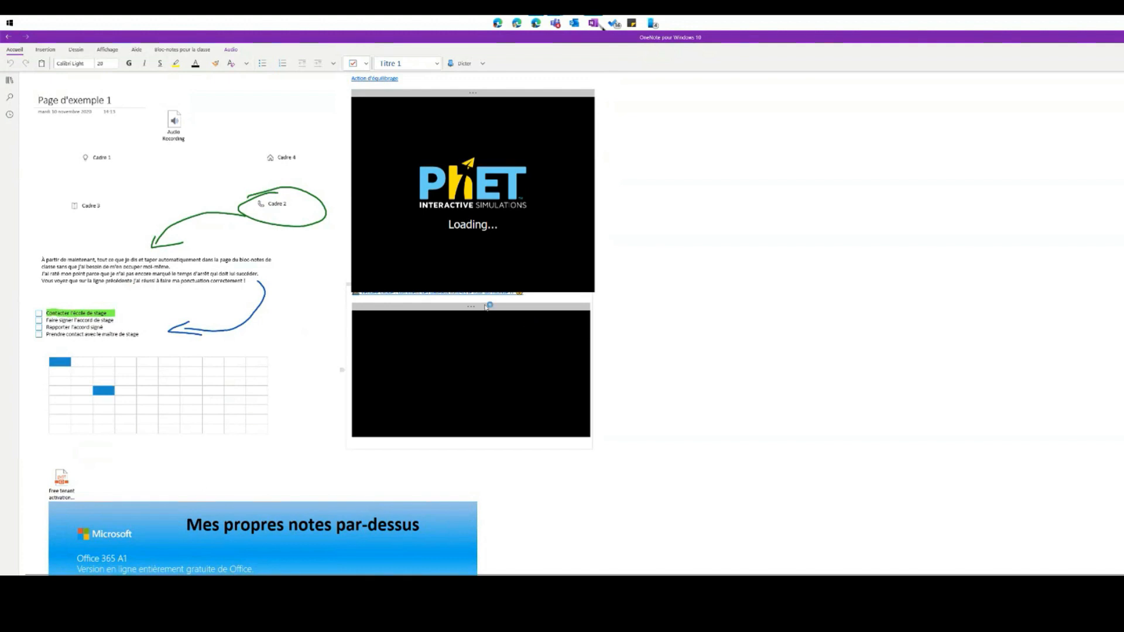
scroll(333, 334, down, 15)
scroll(325, 393, up, 15)
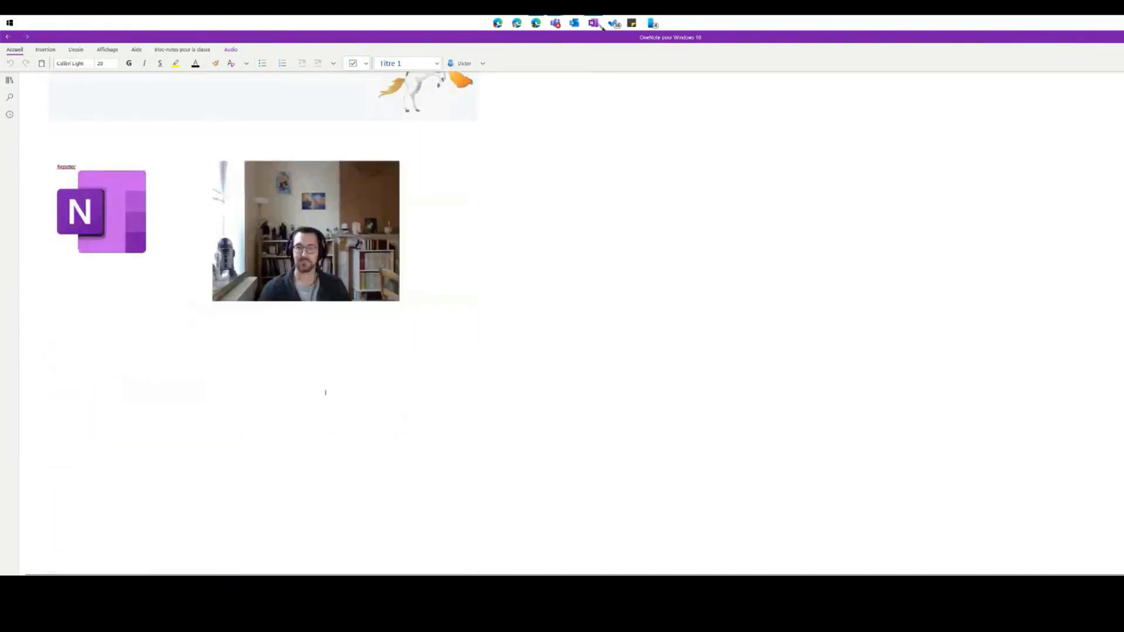